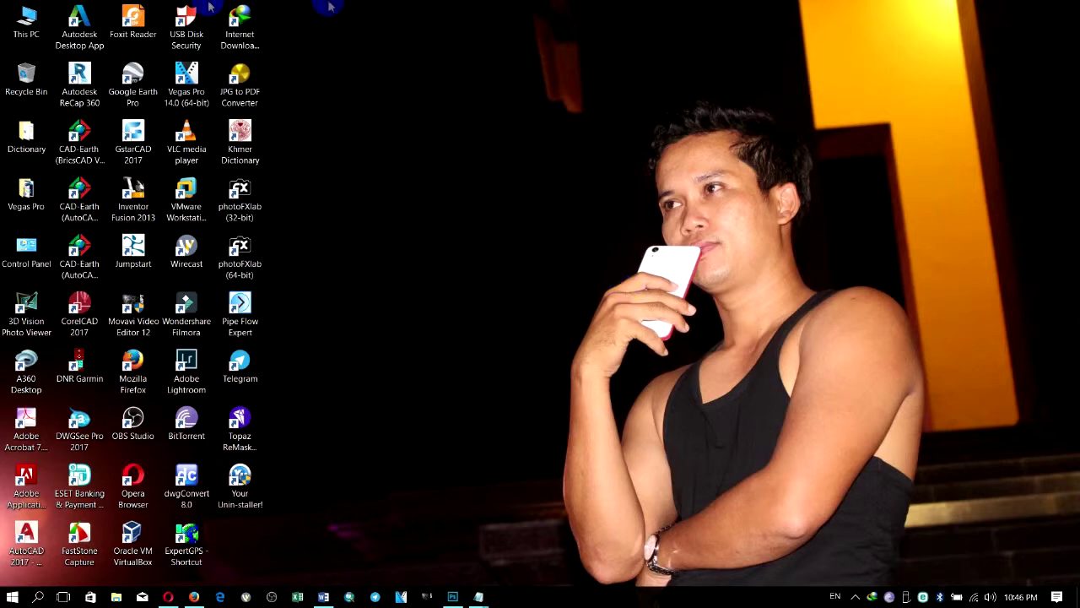
Step: From This PC, browse Downloads, look into Compressed, then open the Programs folder
{"action": "double_click", "coordinate": [26, 29]}
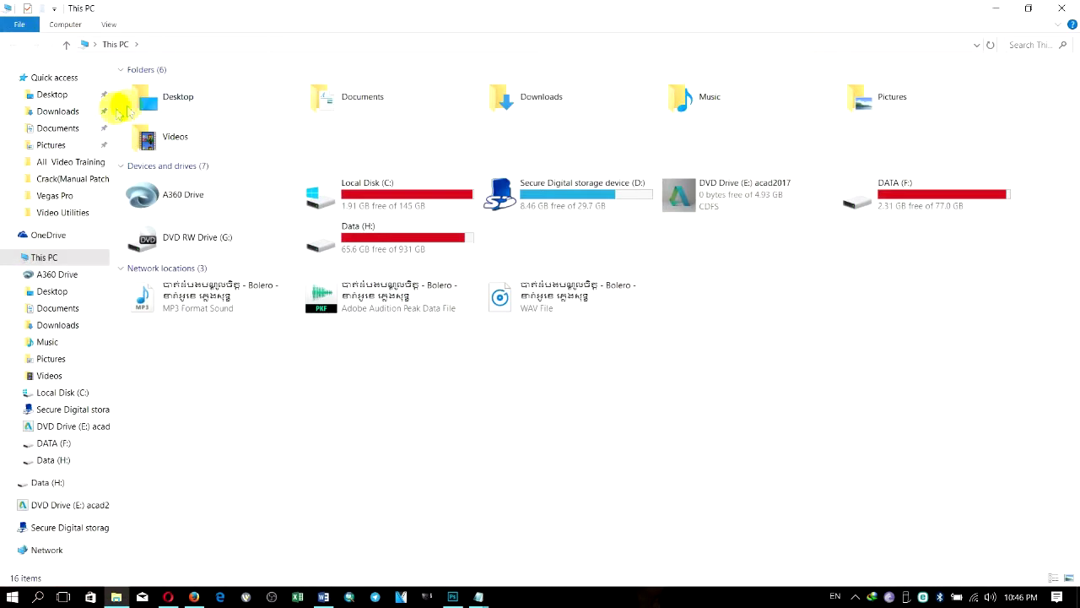
{"action": "left_click", "coordinate": [82, 111]}
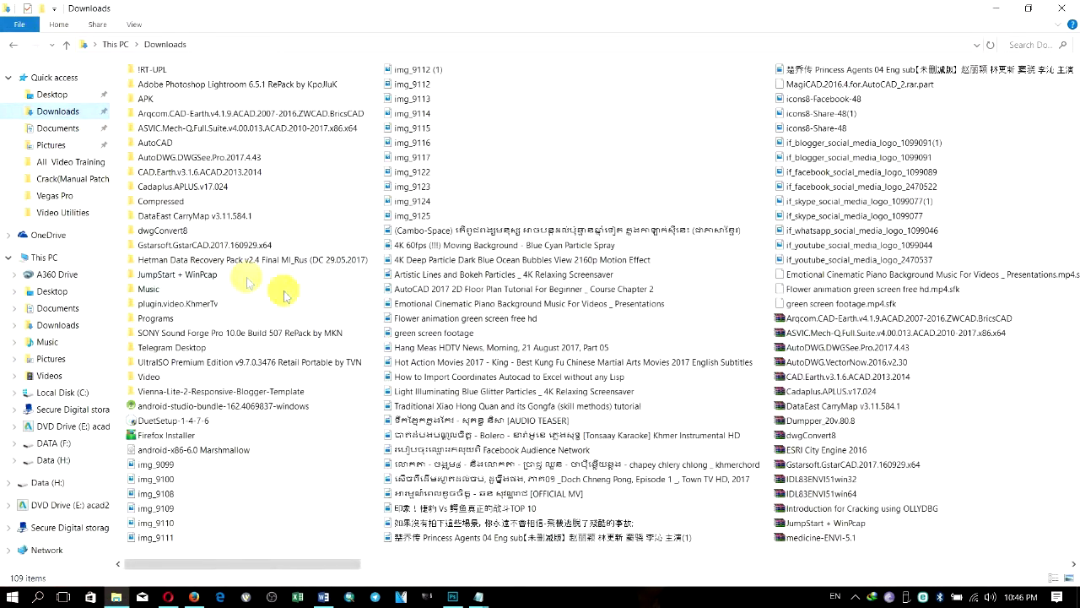
{"action": "double_click", "coordinate": [176, 201]}
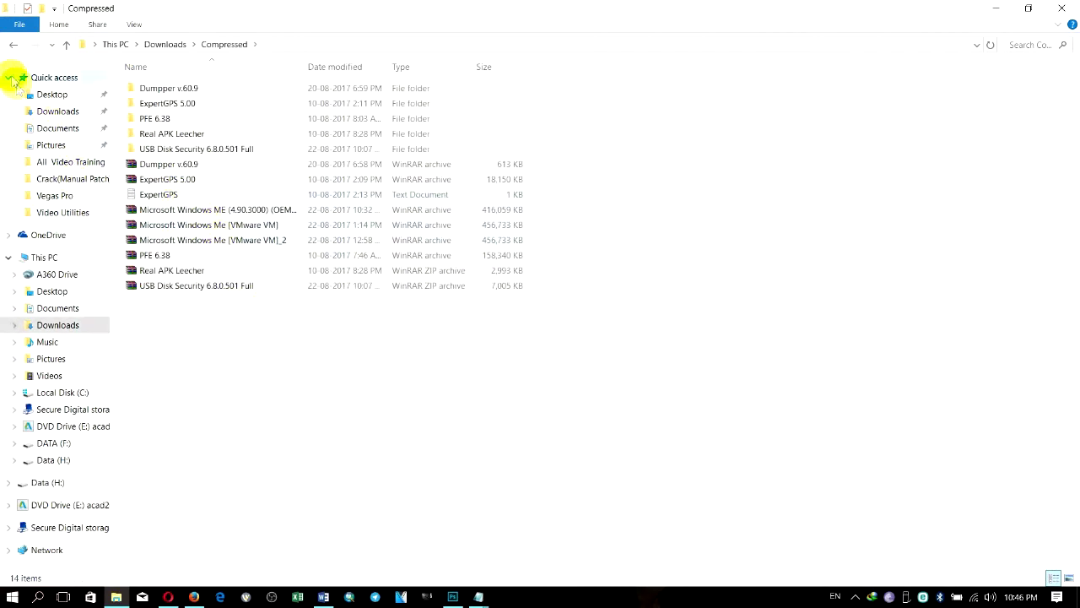
{"action": "left_click", "coordinate": [12, 44]}
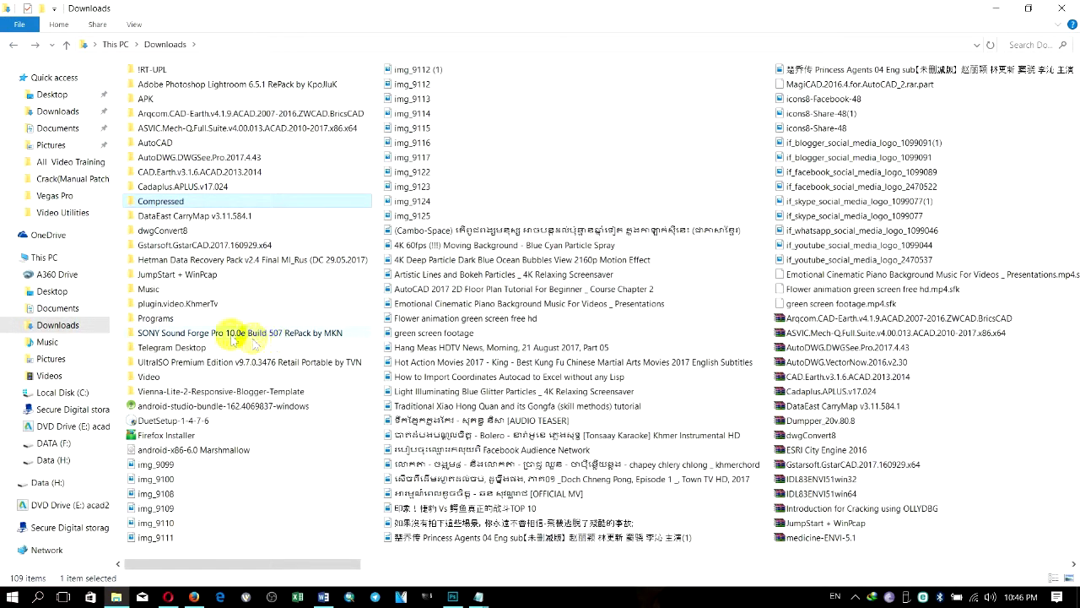
{"action": "double_click", "coordinate": [200, 319]}
Step: Select the USBSecurity installer, try launching it, then minimize File Explorer
{"action": "left_click", "coordinate": [168, 114]}
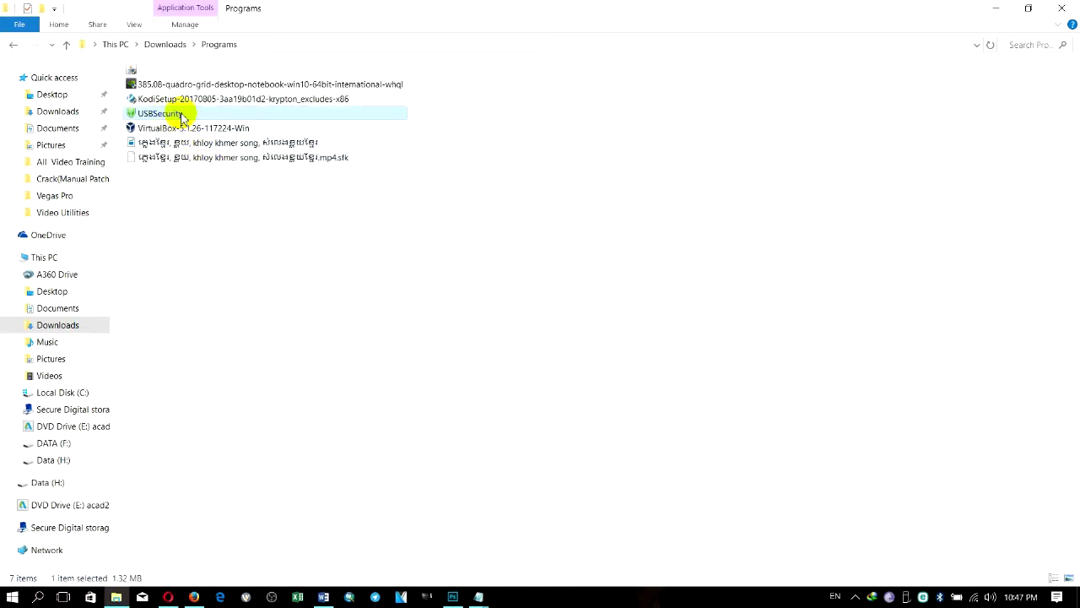
{"action": "double_click", "coordinate": [188, 115]}
{"action": "left_click", "coordinate": [455, 164]}
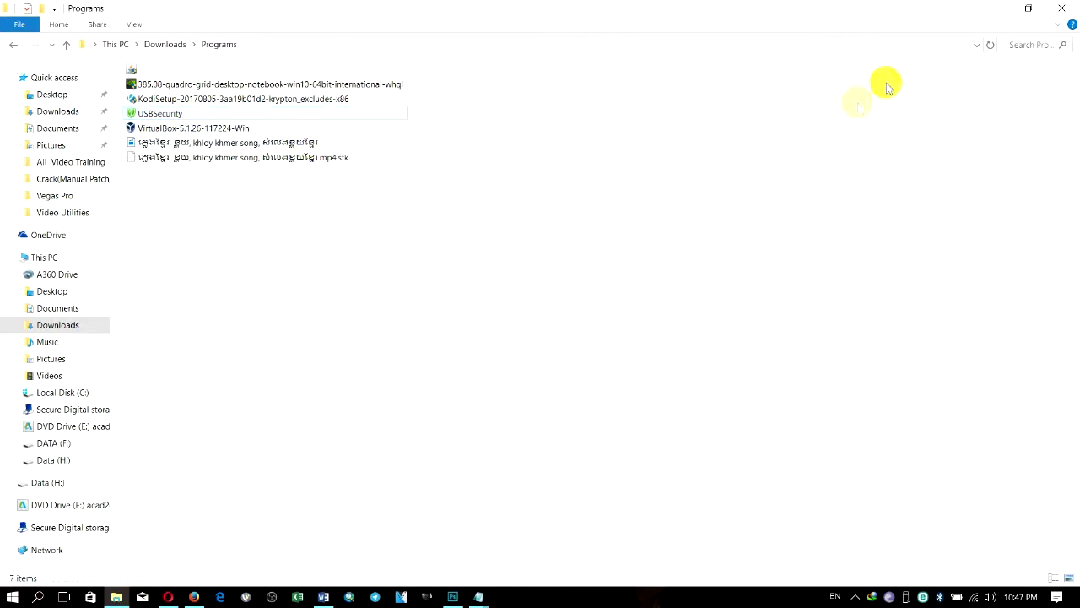
{"action": "left_click", "coordinate": [993, 12]}
{"action": "mouse_move", "coordinate": [478, 596]}
{"action": "left_click", "coordinate": [542, 530]}
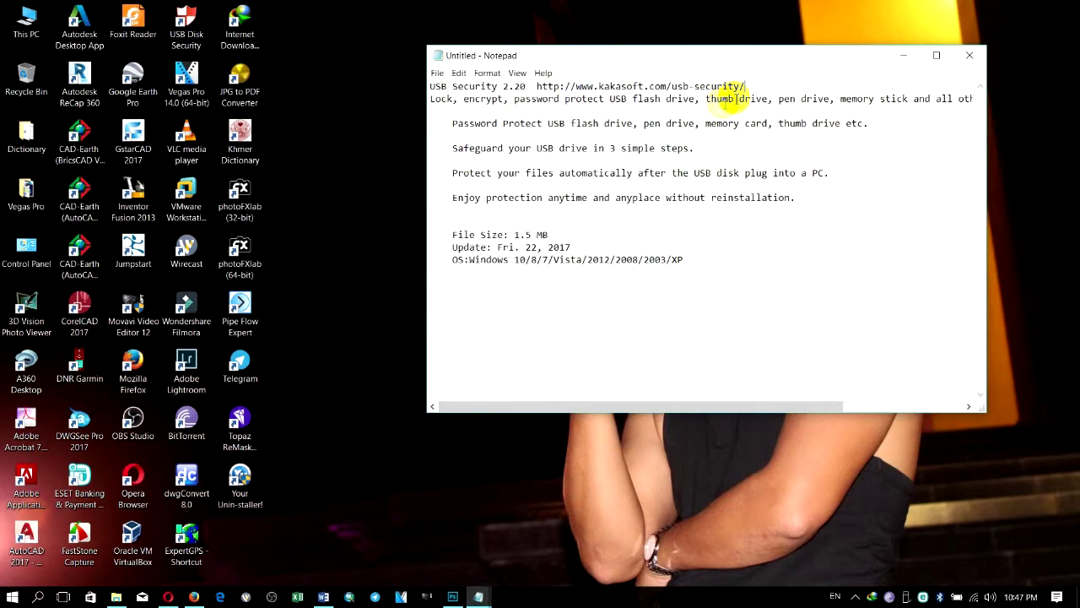
{"action": "left_click_drag", "start_coordinate": [746, 86], "coordinate": [432, 78]}
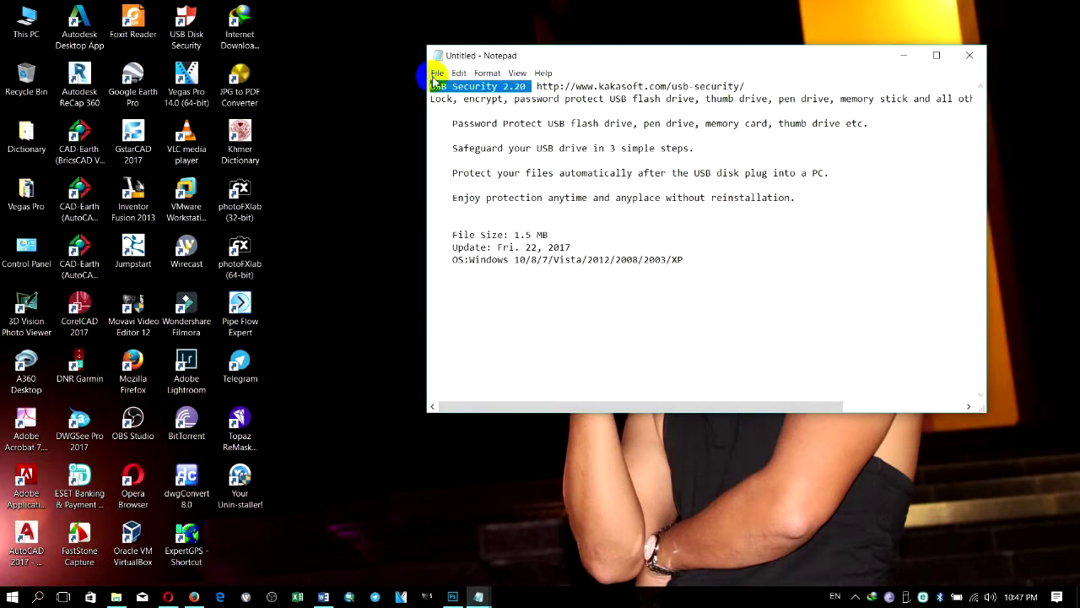
{"action": "left_click", "coordinate": [903, 55]}
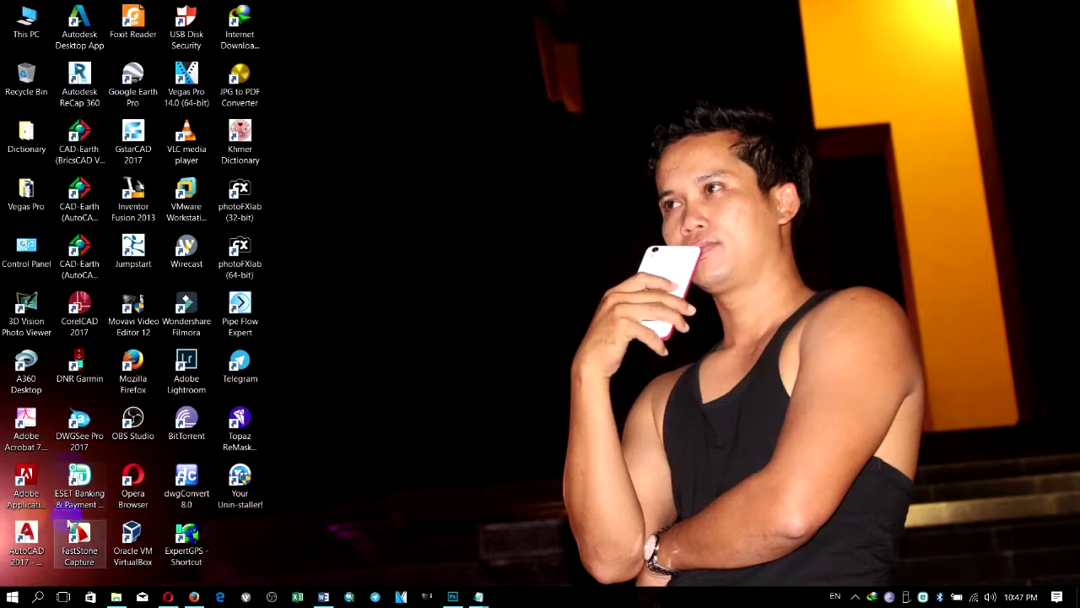
{"action": "left_click", "coordinate": [117, 597]}
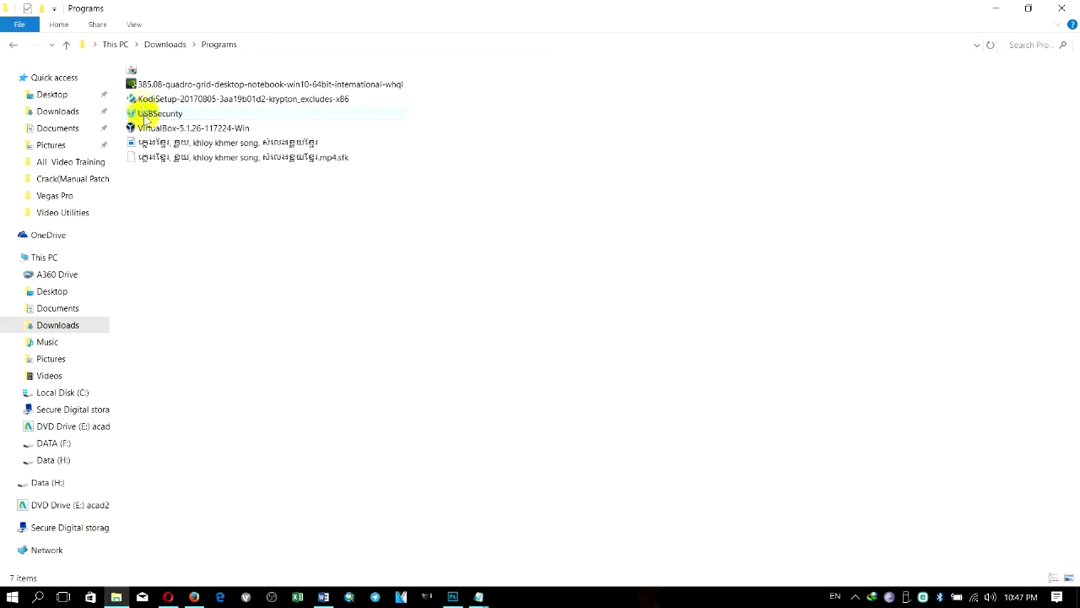
Step: Run the USBSecurity installer, accept the license and install to H:\ (Portable Drive)
{"action": "double_click", "coordinate": [148, 116]}
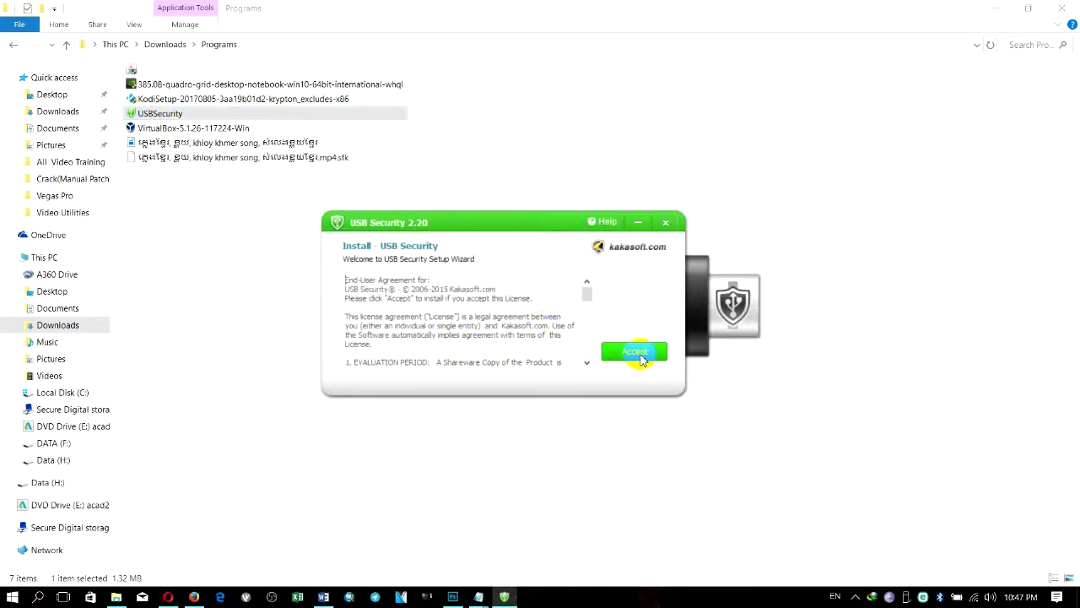
{"action": "left_click", "coordinate": [641, 359]}
{"action": "left_click", "coordinate": [385, 284]}
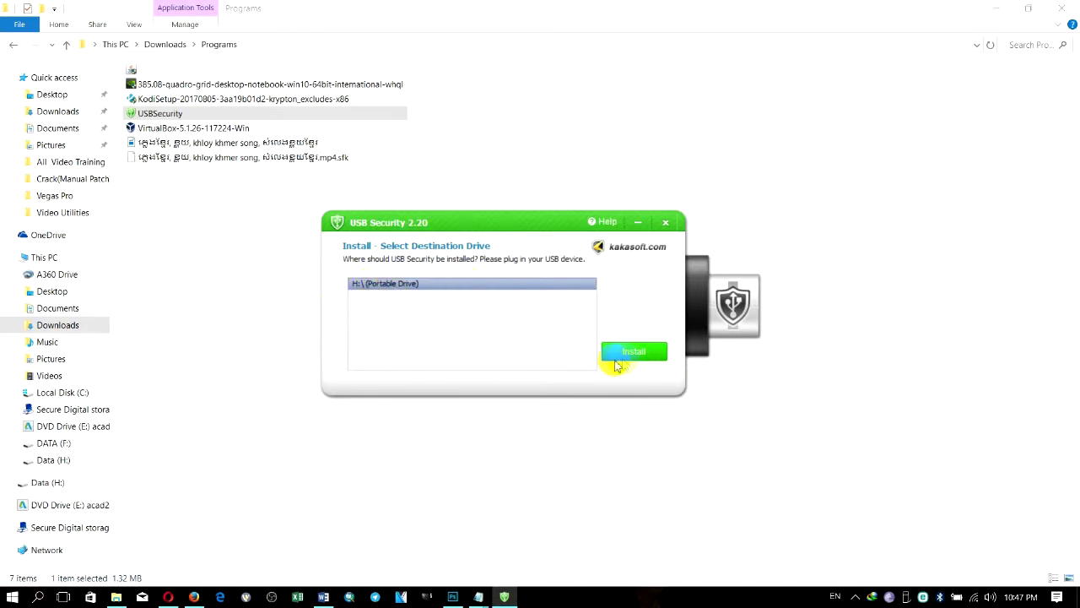
{"action": "left_click", "coordinate": [628, 359]}
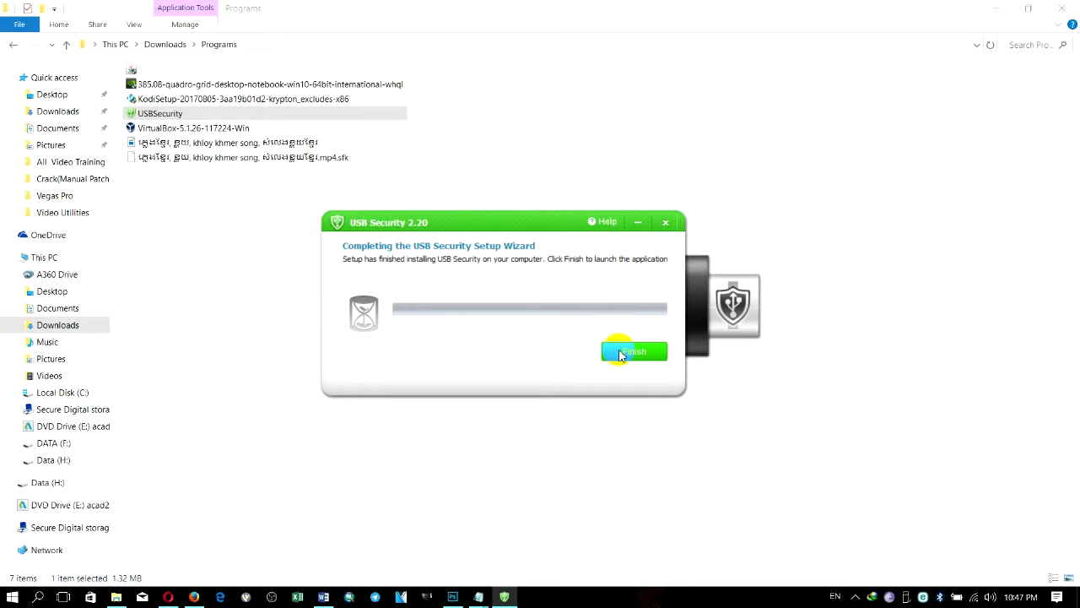
Step: Finish setup, enter the drive password and permanently unprotect drive H:
{"action": "left_click", "coordinate": [620, 353]}
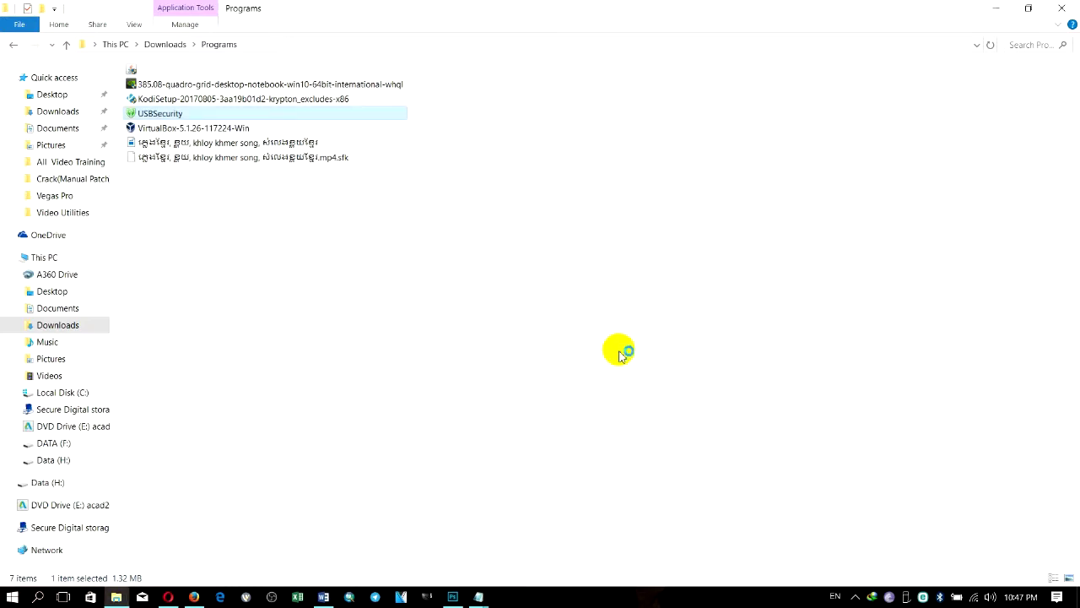
{"action": "left_click", "coordinate": [475, 294]}
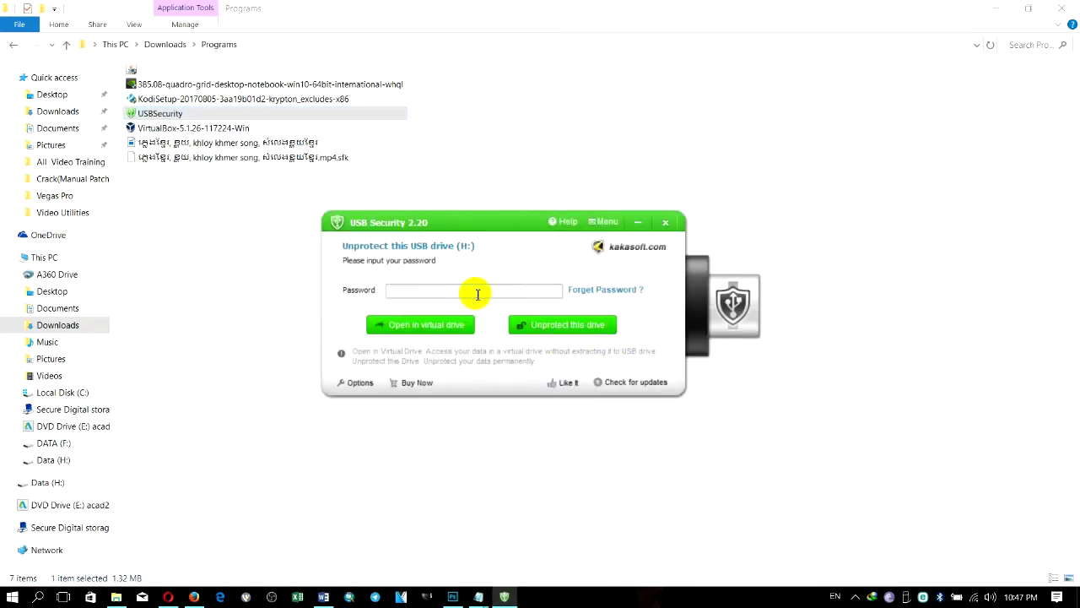
{"action": "type", "text": "1"}
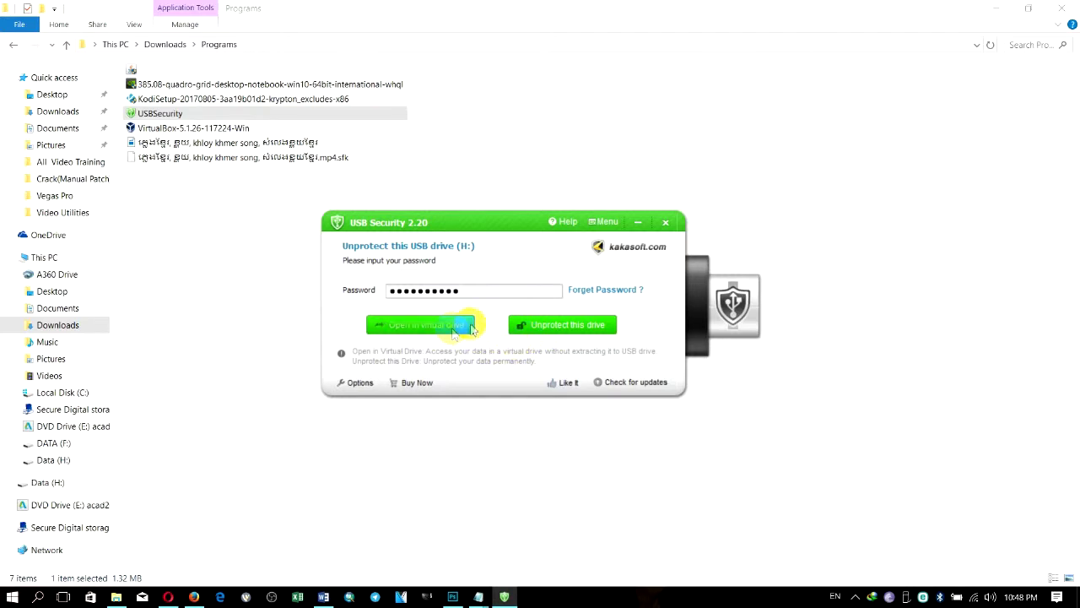
{"action": "left_click", "coordinate": [536, 328]}
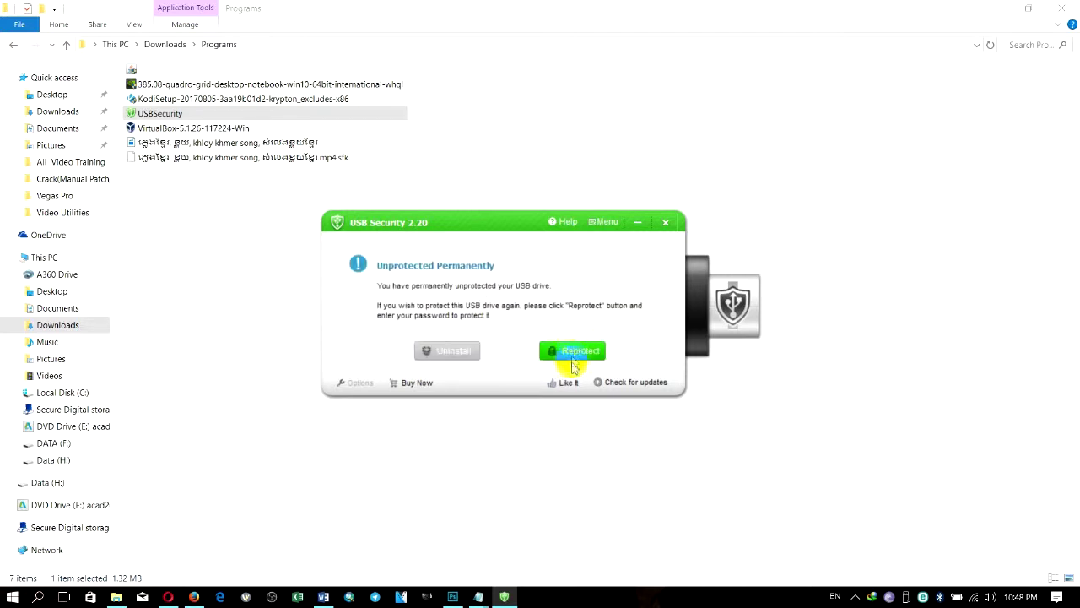
Step: Begin reprotecting drive H:, select the pre-filled new password, and minimize USB Security
{"action": "left_click", "coordinate": [586, 350]}
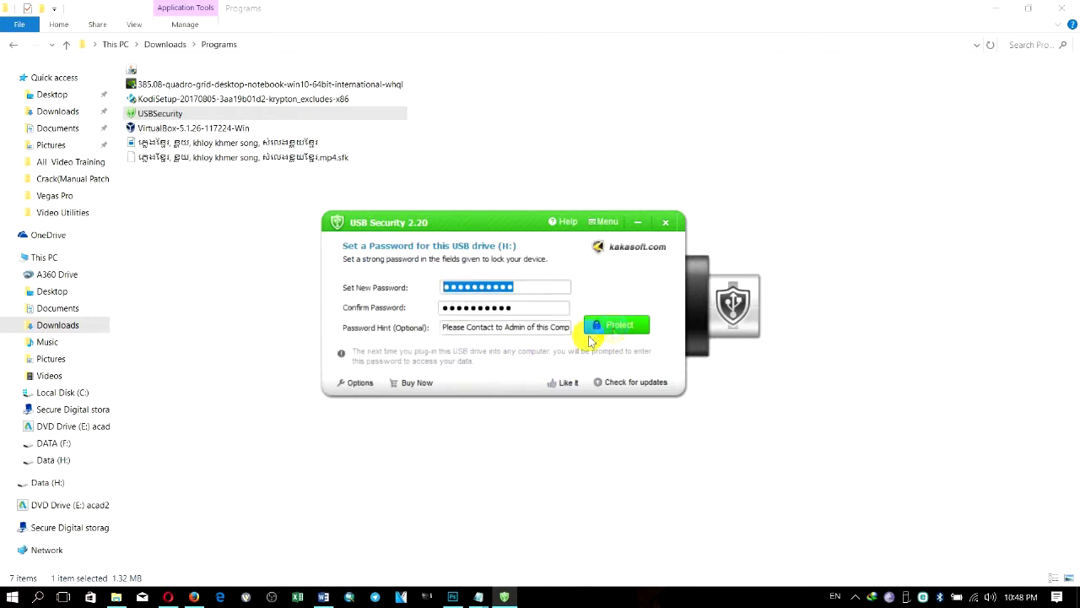
{"action": "left_click", "coordinate": [537, 286]}
{"action": "left_click_drag", "start_coordinate": [537, 286], "coordinate": [424, 289]}
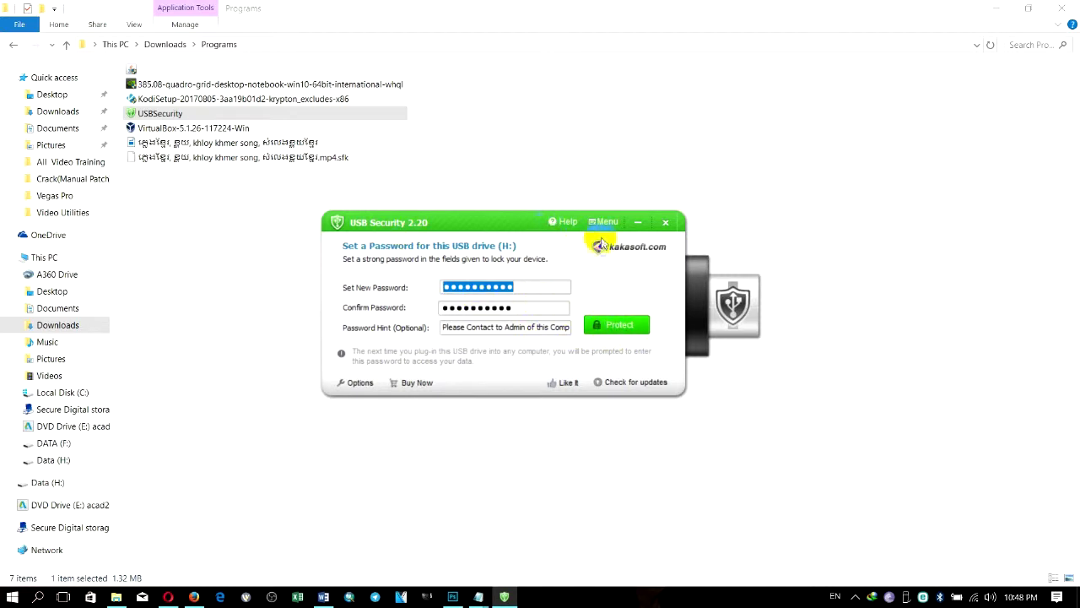
{"action": "left_click", "coordinate": [637, 222]}
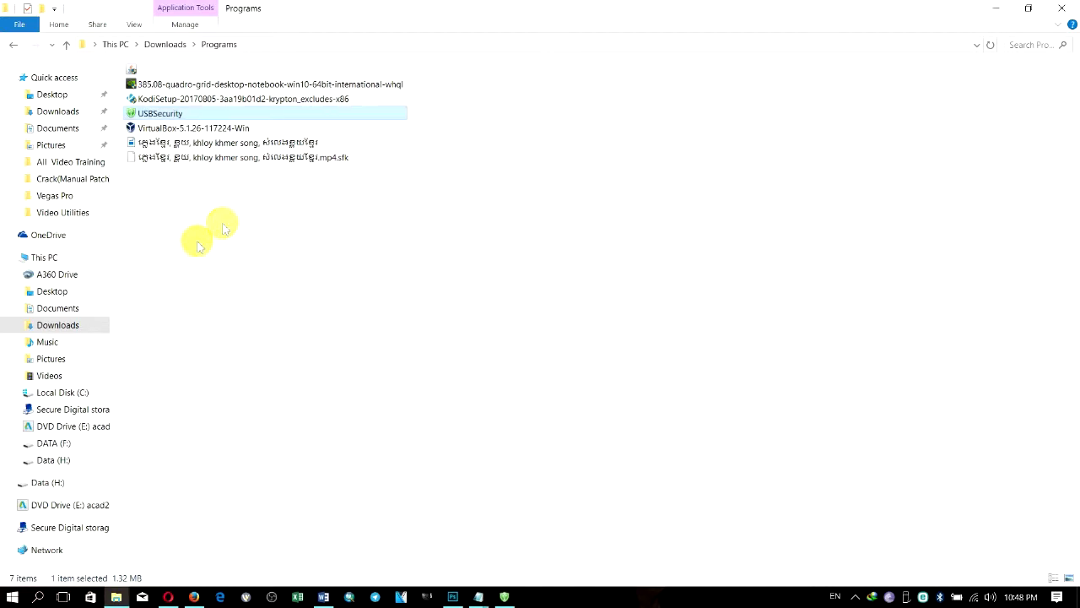
Step: Open Data (H:), refresh its 59-item listing, check the eject menu without ejecting, then minimize Explorer
{"action": "left_click", "coordinate": [60, 460]}
{"action": "right_click", "coordinate": [615, 178]}
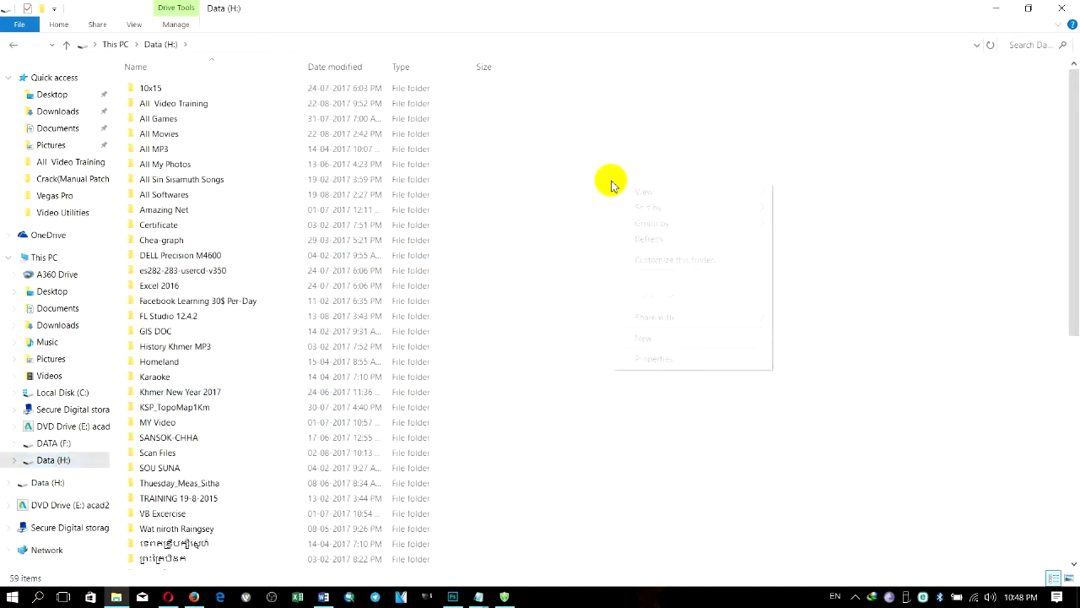
{"action": "left_click", "coordinate": [643, 239]}
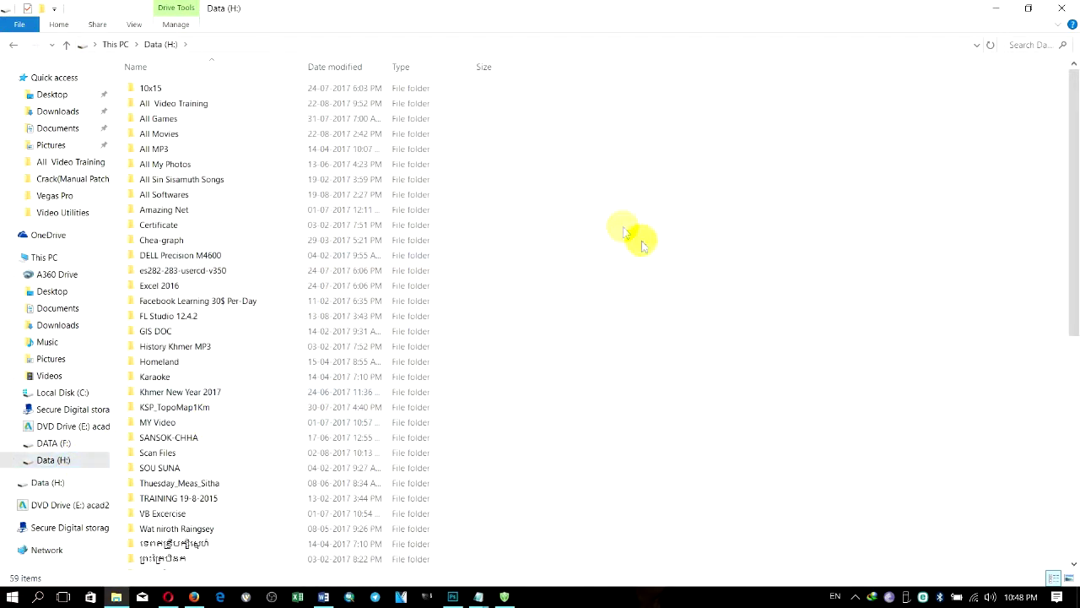
{"action": "left_click", "coordinate": [906, 595]}
{"action": "left_click", "coordinate": [856, 464]}
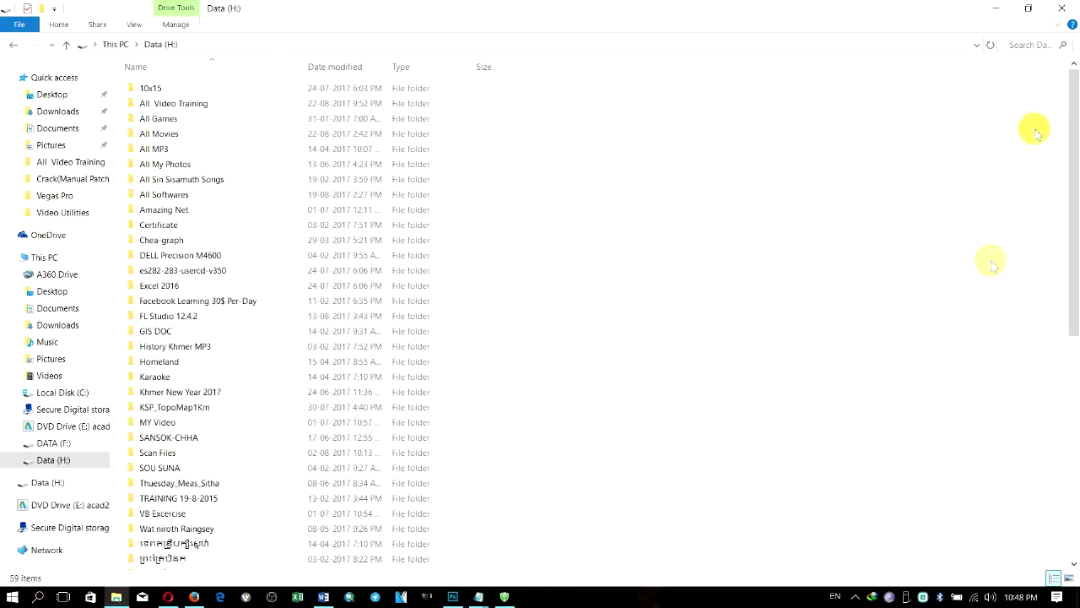
{"action": "left_click", "coordinate": [996, 8]}
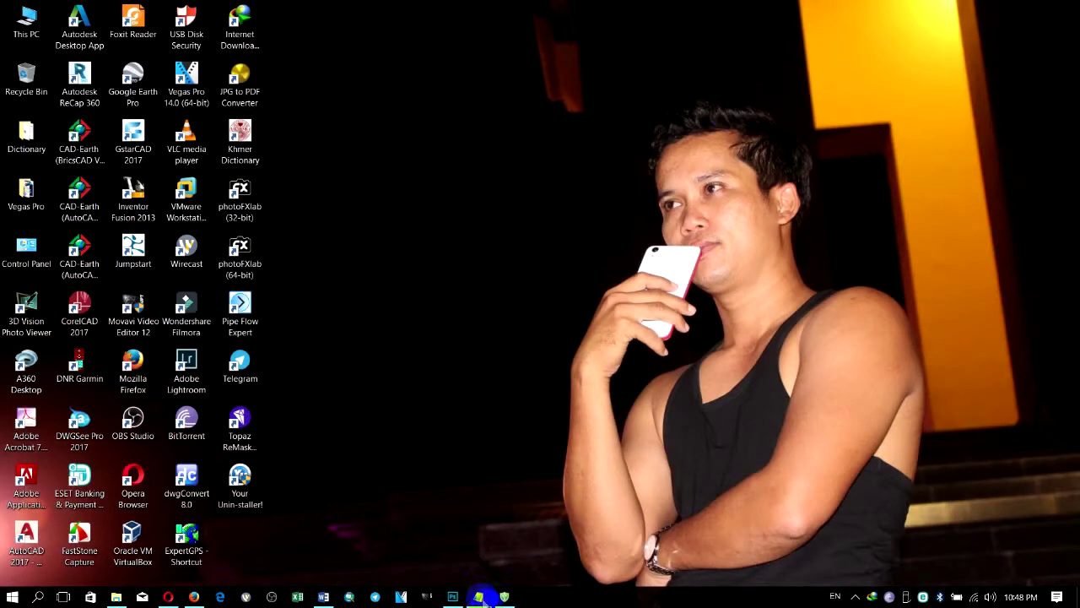
Step: Restore the set-password window and append a contact phone number to the password hint
{"action": "left_click", "coordinate": [503, 596]}
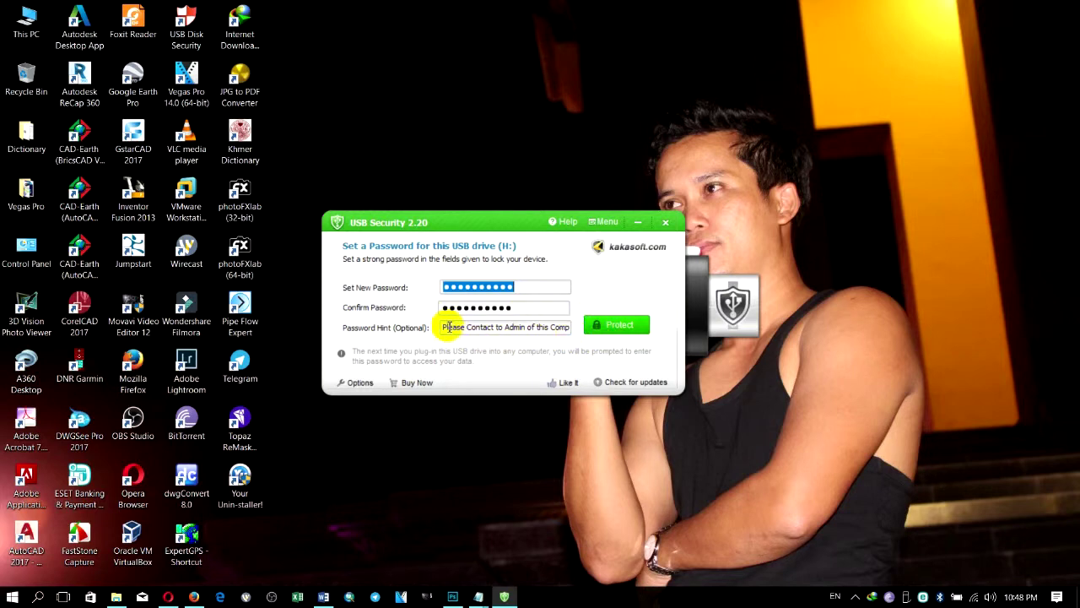
{"action": "left_click", "coordinate": [516, 307]}
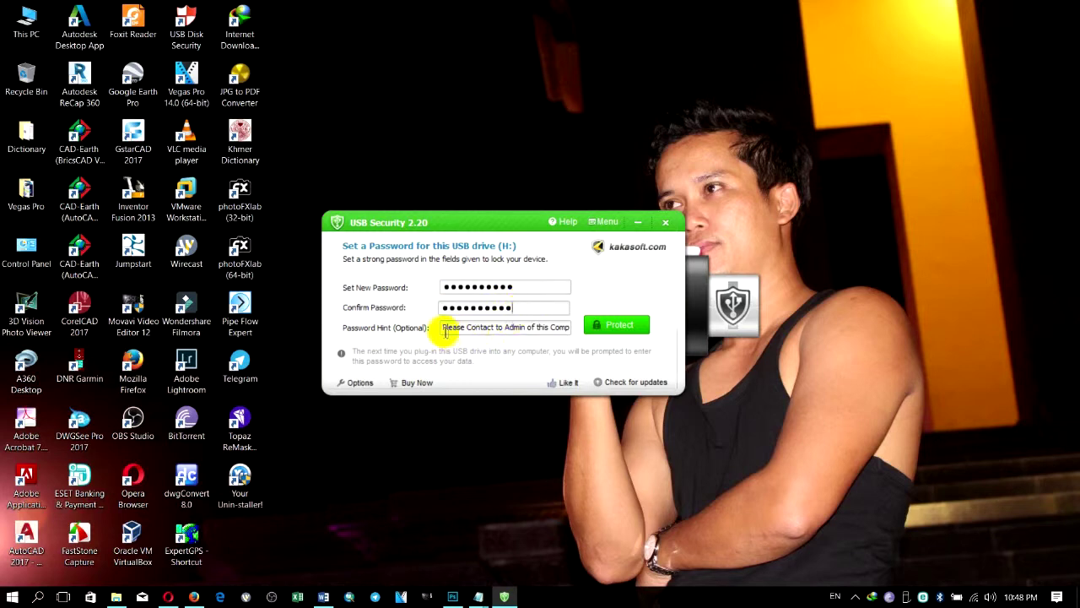
{"action": "left_click_drag", "start_coordinate": [452, 327], "coordinate": [603, 337]}
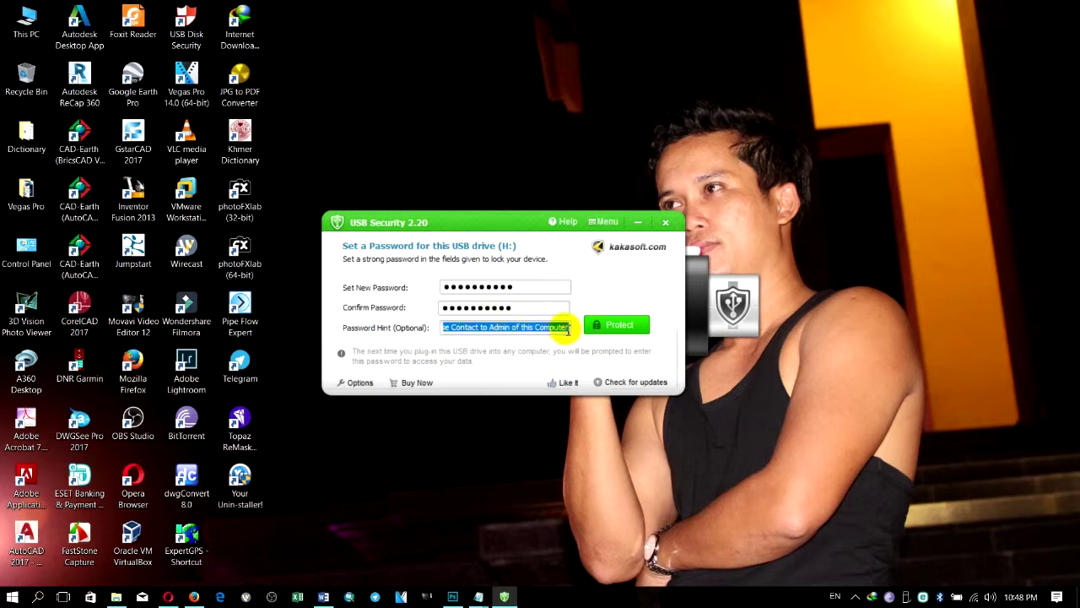
{"action": "left_click", "coordinate": [568, 328]}
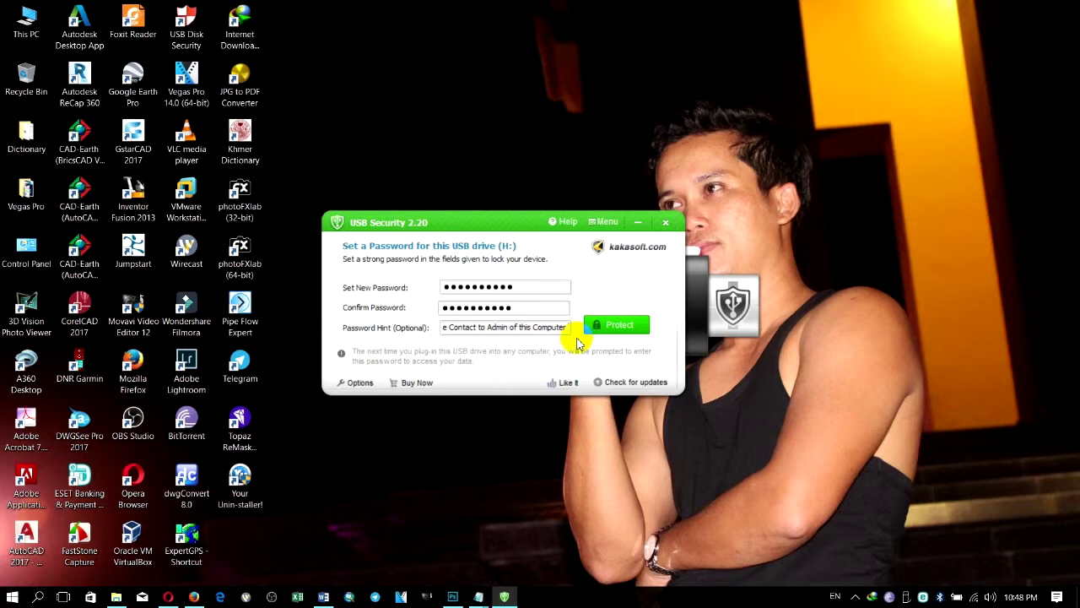
{"action": "type", "text": "Tel:"}
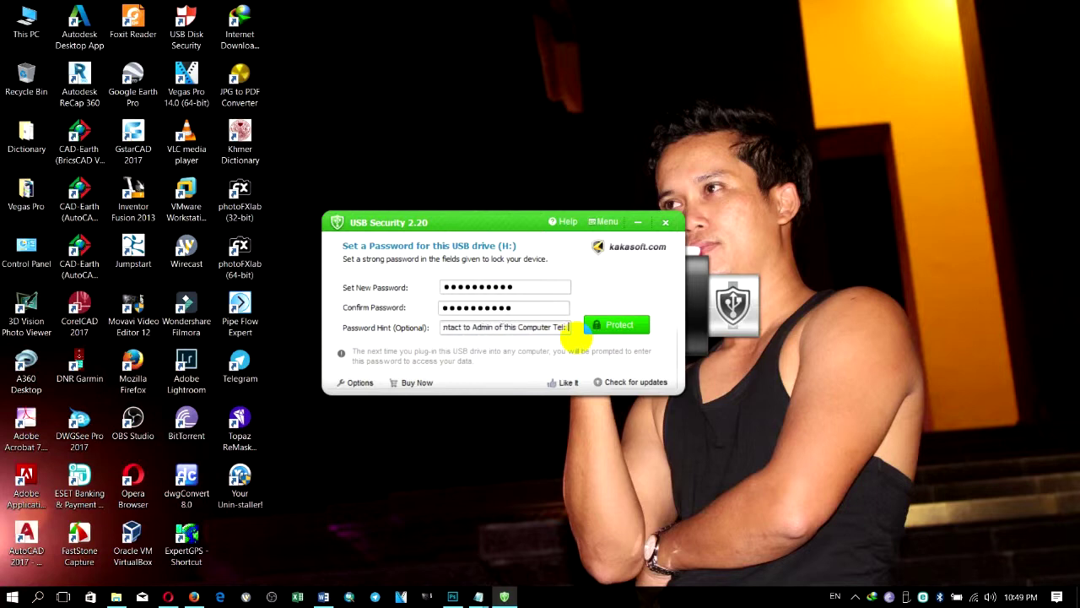
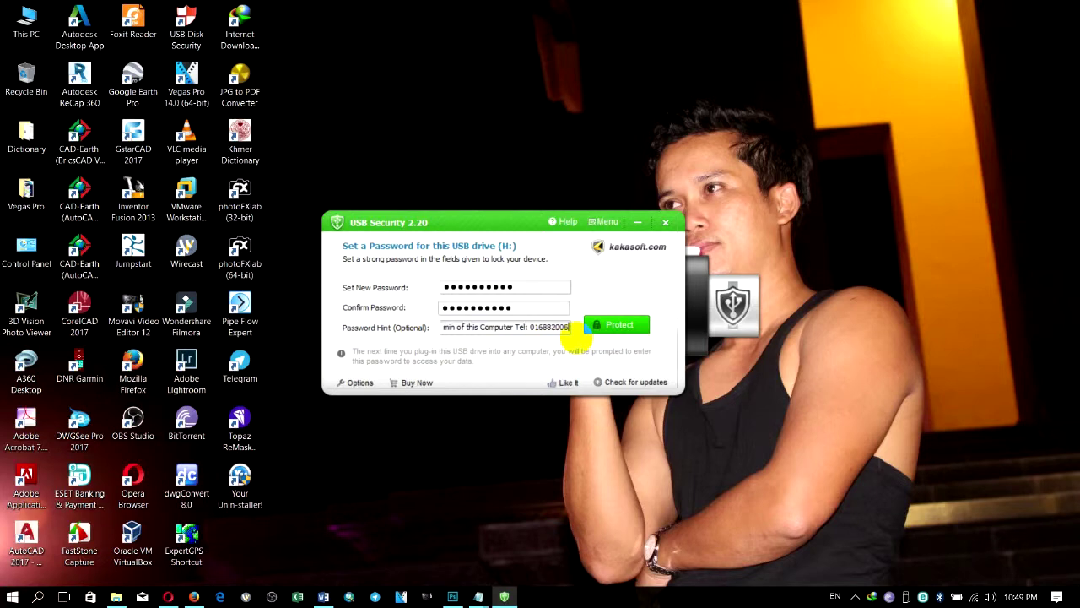
Step: Protect drive H:, acknowledge the success message, and exit USB Security
{"action": "left_click", "coordinate": [604, 328]}
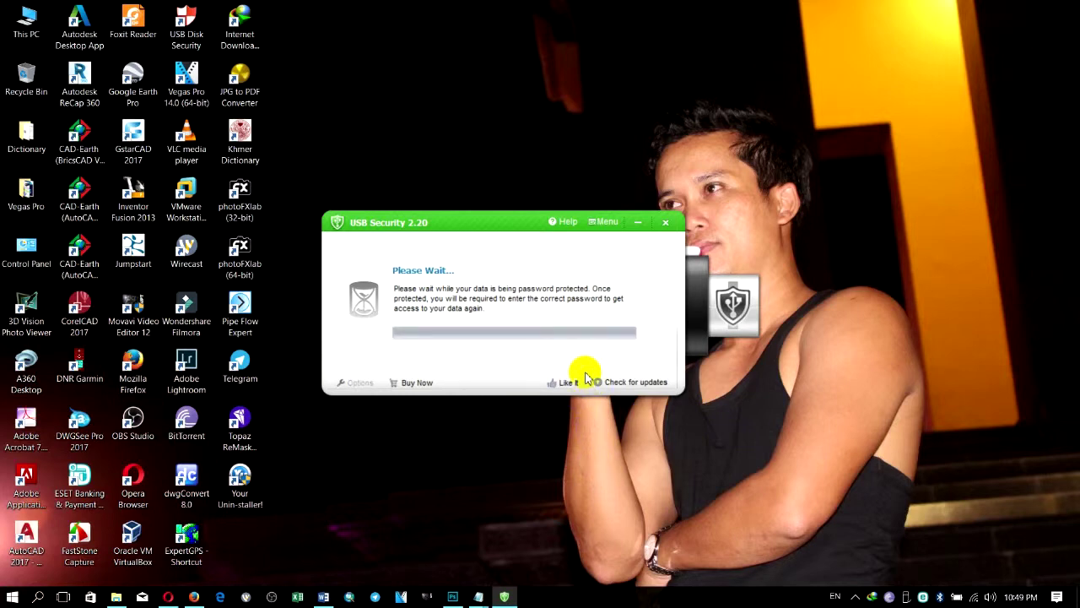
{"action": "left_click", "coordinate": [540, 331]}
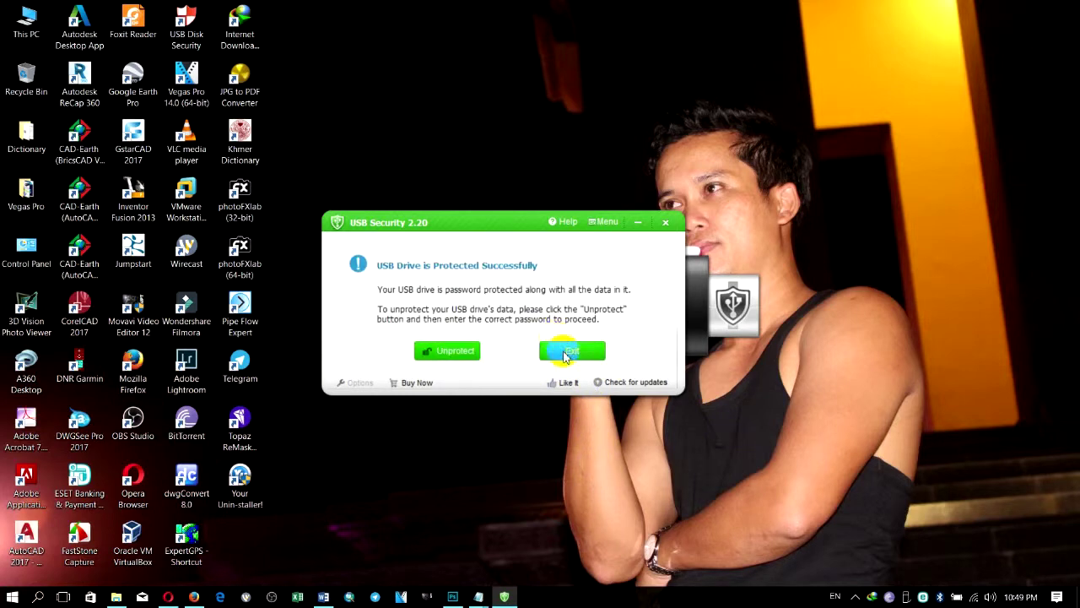
{"action": "left_click", "coordinate": [565, 355]}
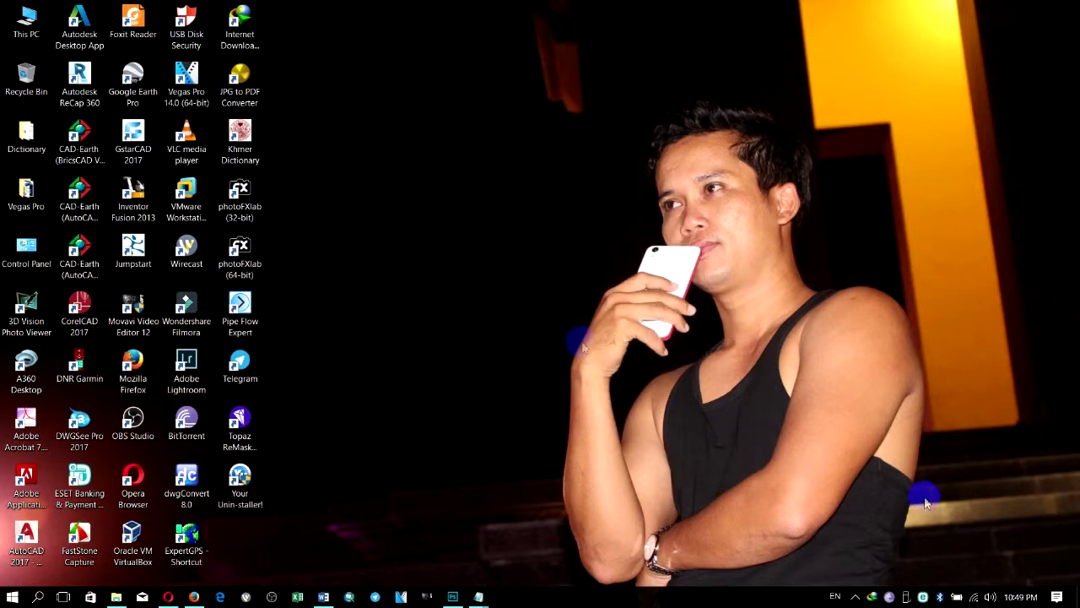
{"action": "left_click", "coordinate": [903, 596]}
{"action": "left_click", "coordinate": [932, 548]}
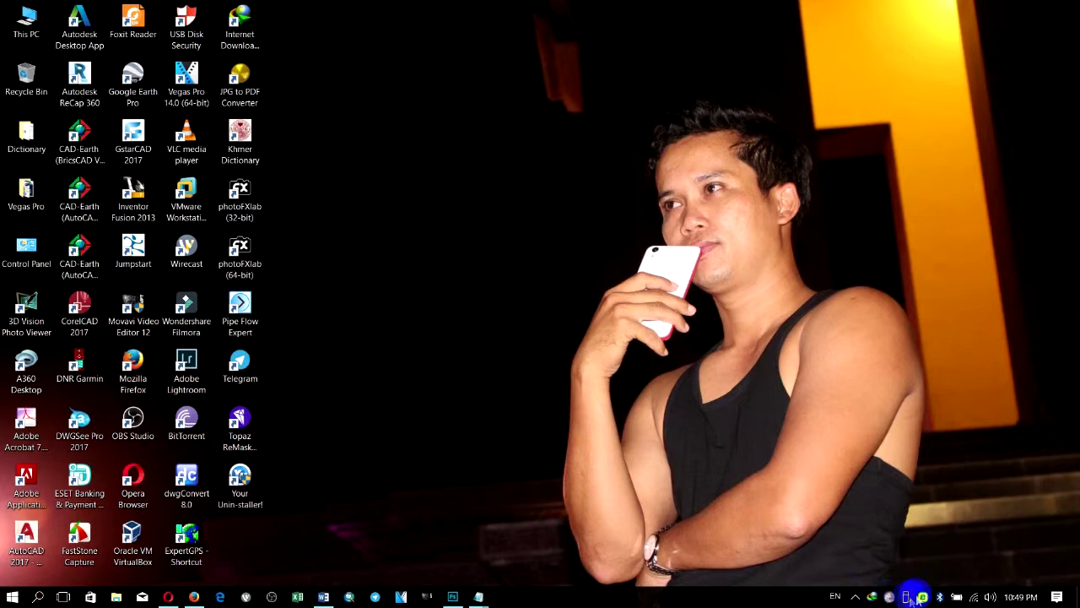
{"action": "left_click", "coordinate": [911, 597]}
{"action": "left_click", "coordinate": [907, 600]}
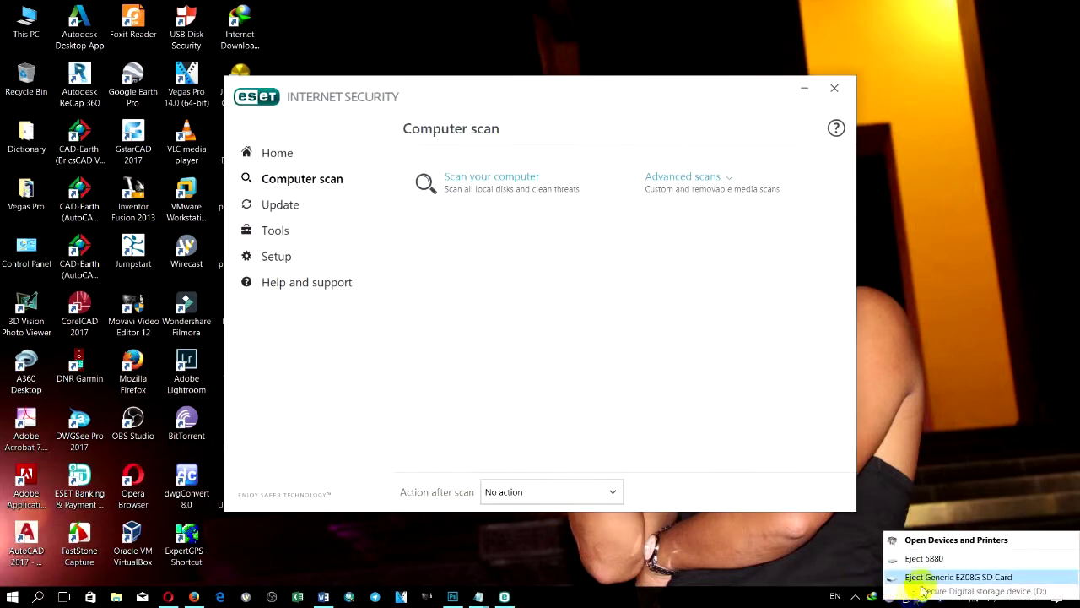
{"action": "left_click", "coordinate": [921, 578]}
{"action": "left_click", "coordinate": [834, 88]}
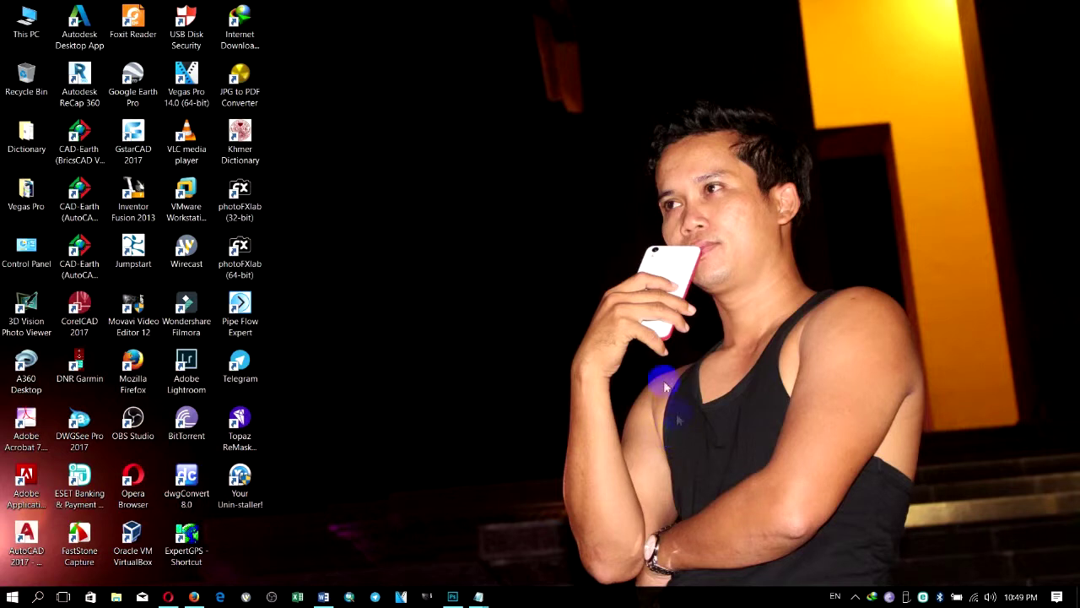
Step: Open This PC, dismiss the USB Disk Security Pro alert, maximize it and open Data (H:)
{"action": "double_click", "coordinate": [26, 34]}
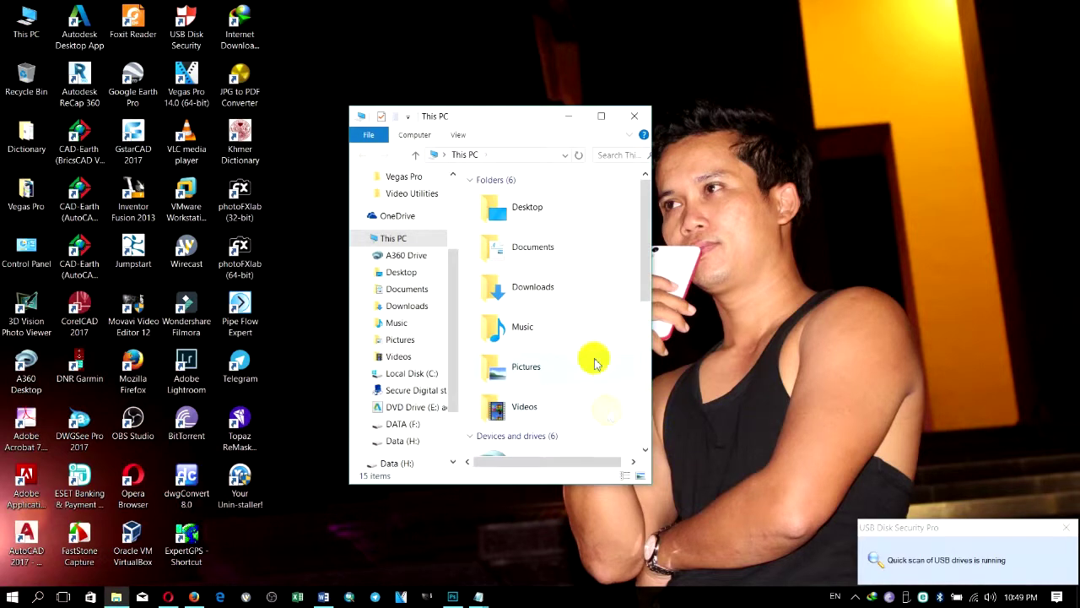
{"action": "left_click", "coordinate": [781, 102]}
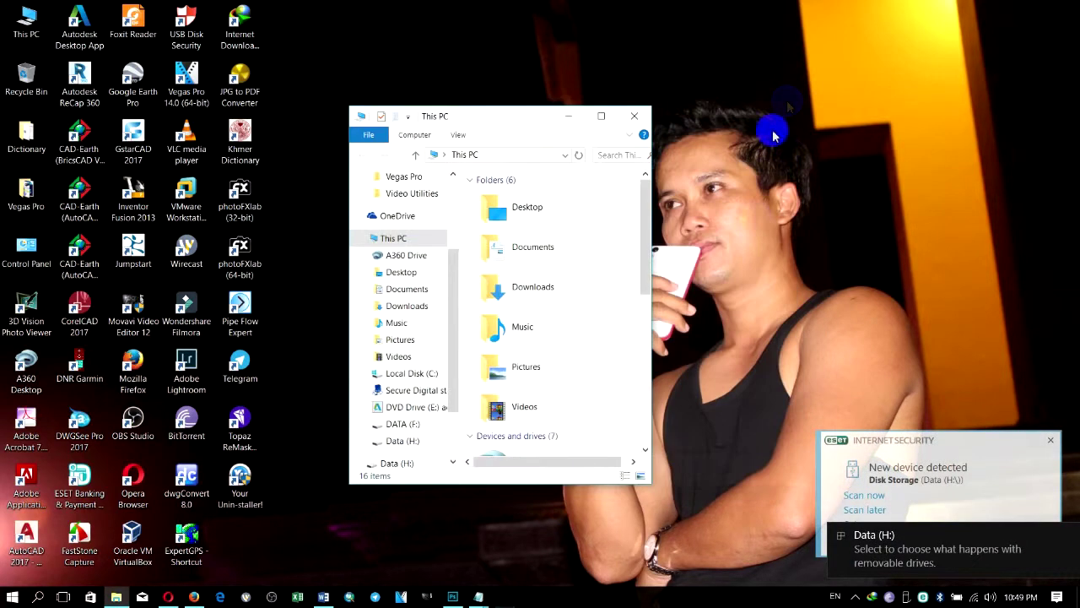
{"action": "left_click", "coordinate": [601, 118]}
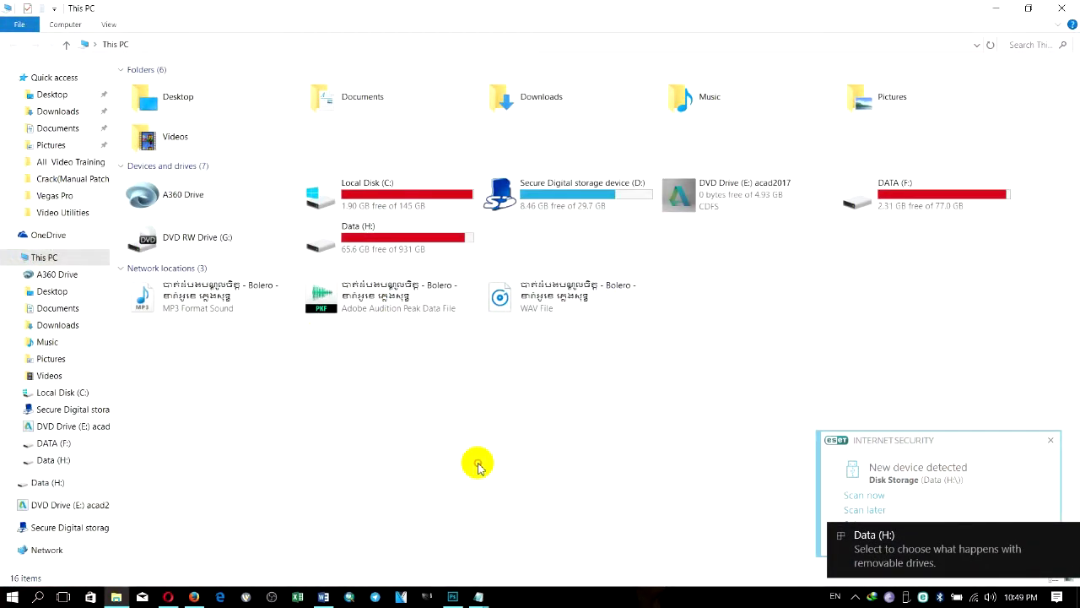
{"action": "left_click", "coordinate": [434, 240]}
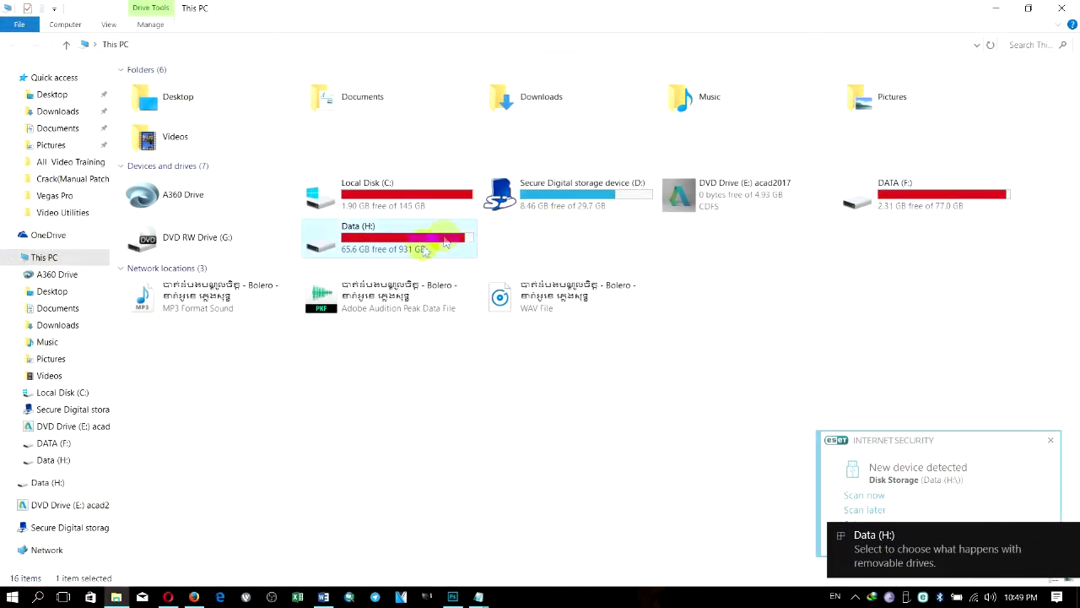
{"action": "left_click", "coordinate": [74, 464]}
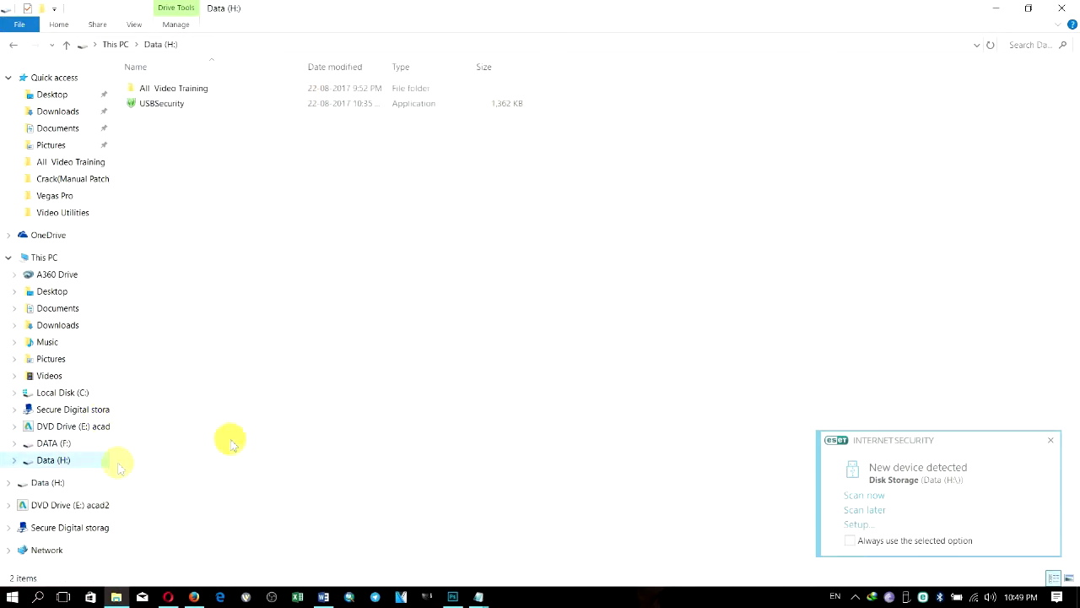
Step: Peek into All Video Training, return, and launch USBSecurity from drive H:
{"action": "left_click", "coordinate": [168, 103]}
{"action": "double_click", "coordinate": [184, 89]}
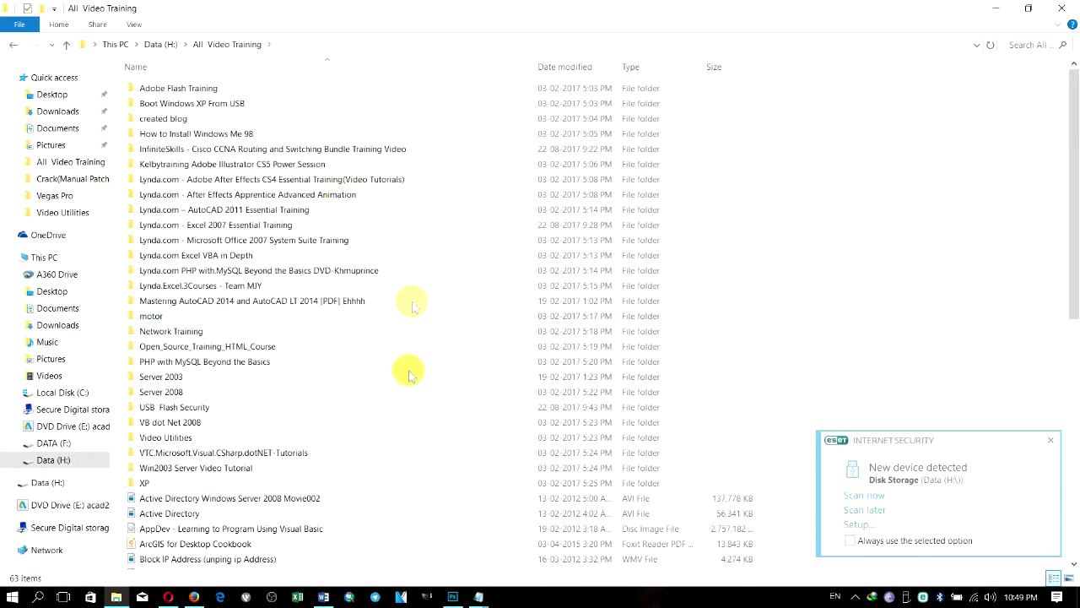
{"action": "left_click", "coordinate": [14, 46]}
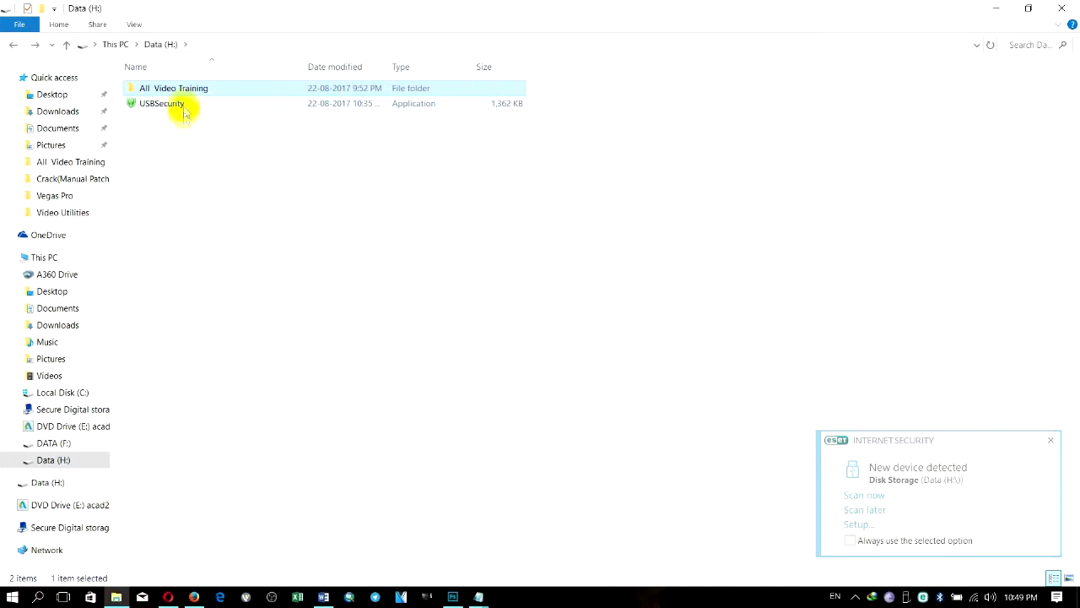
{"action": "double_click", "coordinate": [186, 103]}
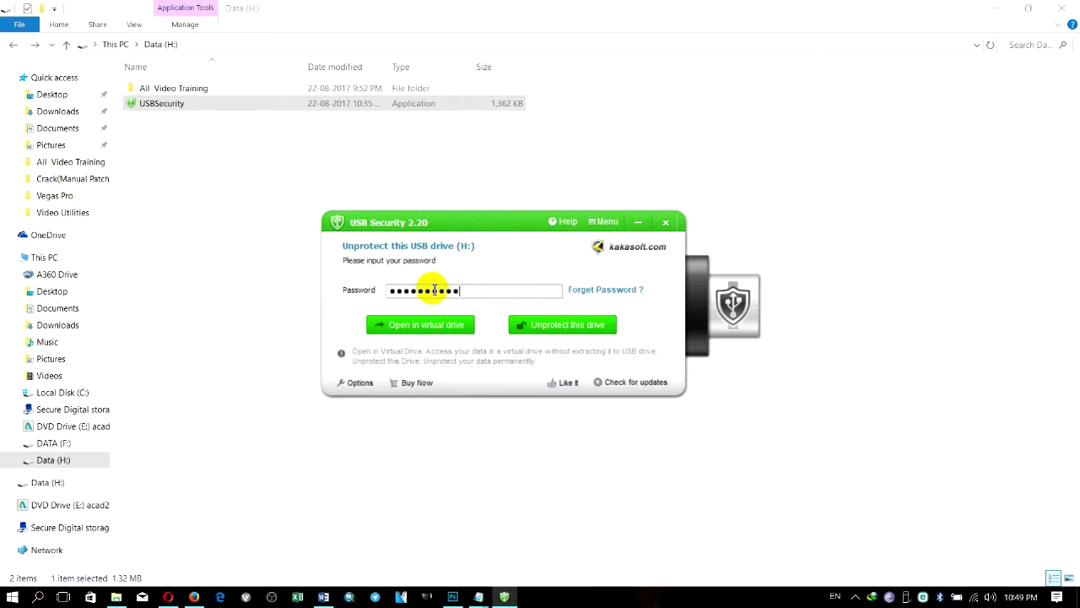
Step: Unprotect drive H: with its password so its hidden folders and files reappear
{"action": "left_click", "coordinate": [557, 324]}
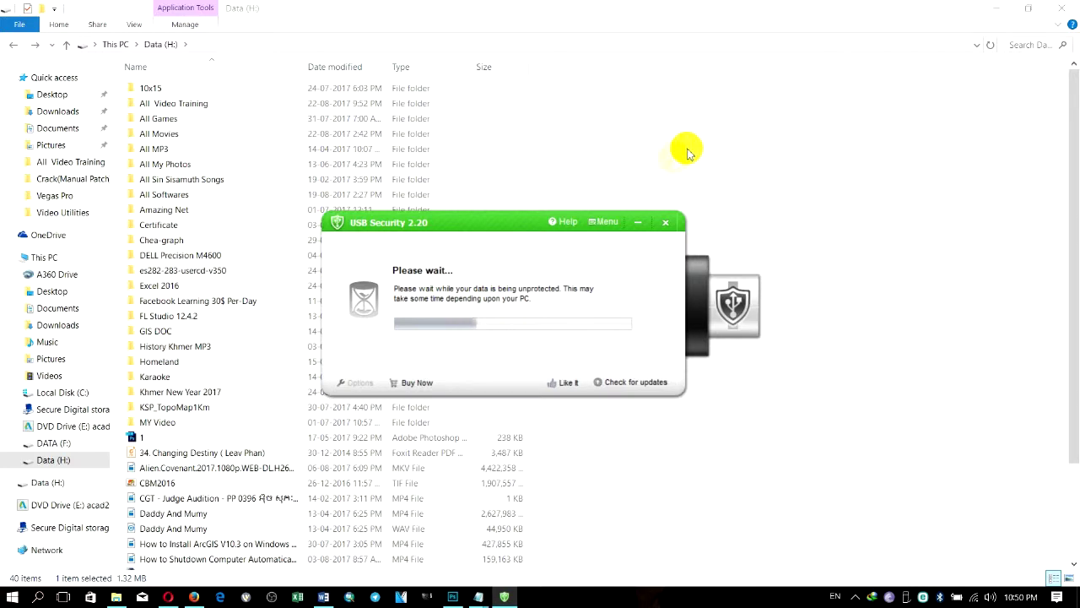
Step: Refresh Data (H:) to show the restored files, then browse into All Video Training and back
{"action": "right_click", "coordinate": [715, 127]}
{"action": "left_click", "coordinate": [740, 245]}
{"action": "scroll", "coordinate": [586, 386], "scroll_direction": "down", "scroll_amount": 6}
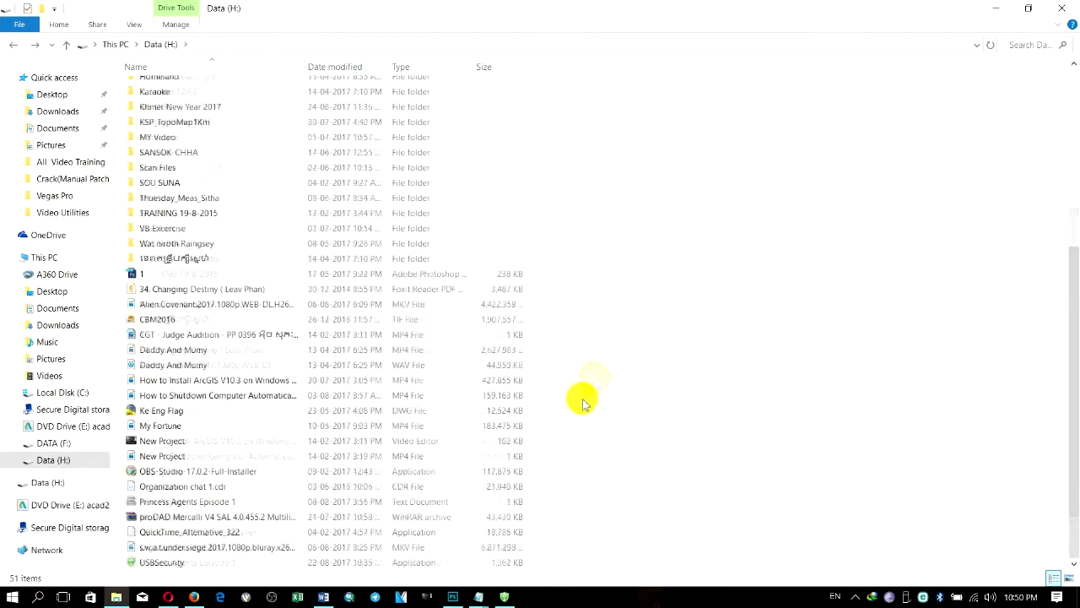
{"action": "scroll", "coordinate": [567, 414], "scroll_direction": "up", "scroll_amount": 6}
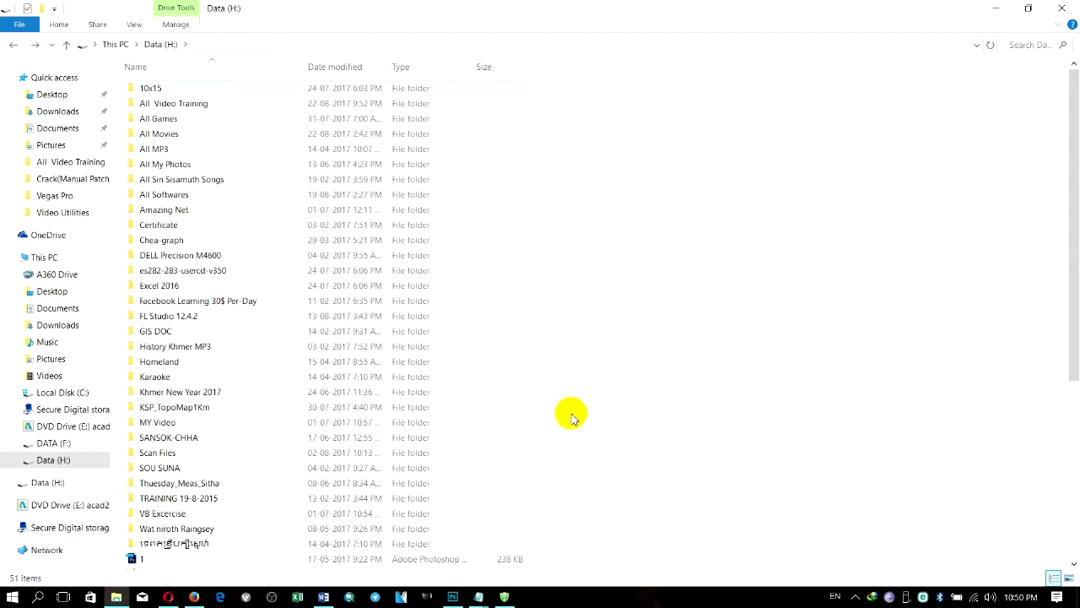
{"action": "double_click", "coordinate": [214, 103]}
{"action": "left_click", "coordinate": [12, 46]}
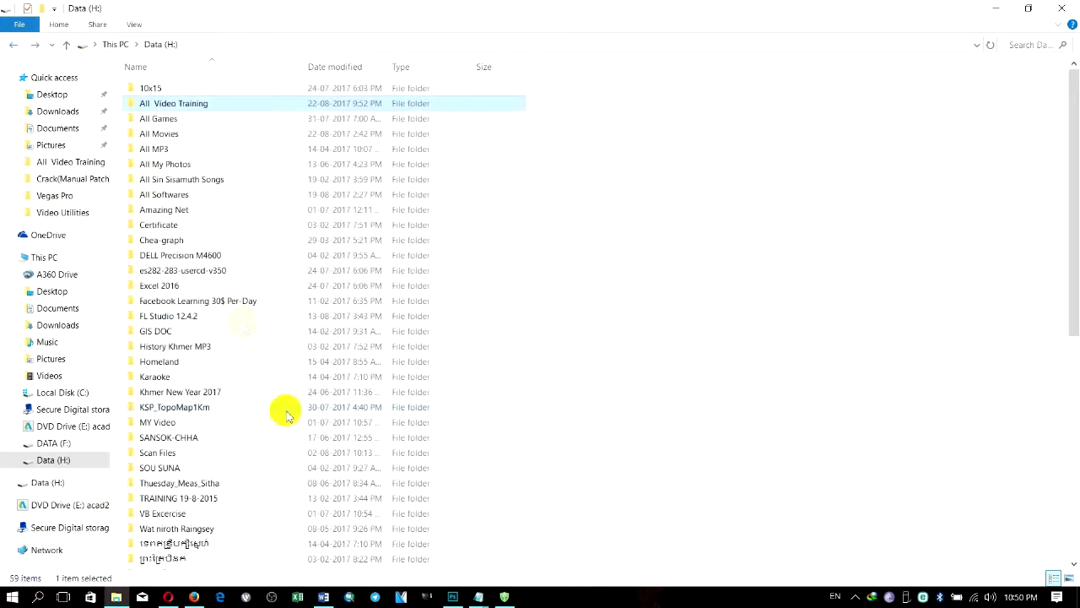
Step: Reprotect drive H: with its password and minimize the USB Security window
{"action": "left_click", "coordinate": [504, 596]}
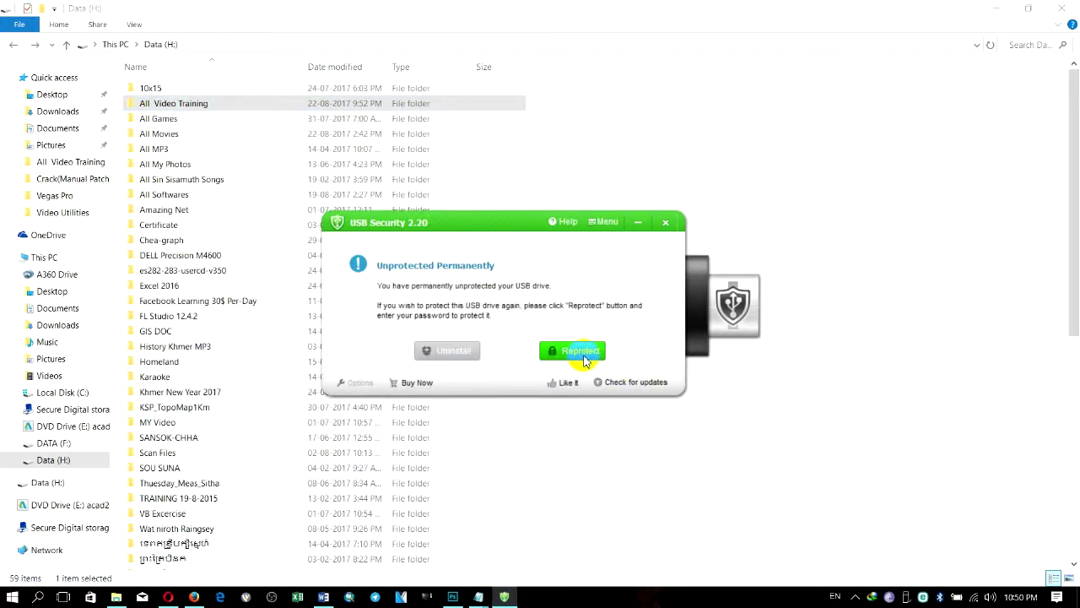
{"action": "left_click", "coordinate": [585, 359]}
{"action": "left_click", "coordinate": [610, 324]}
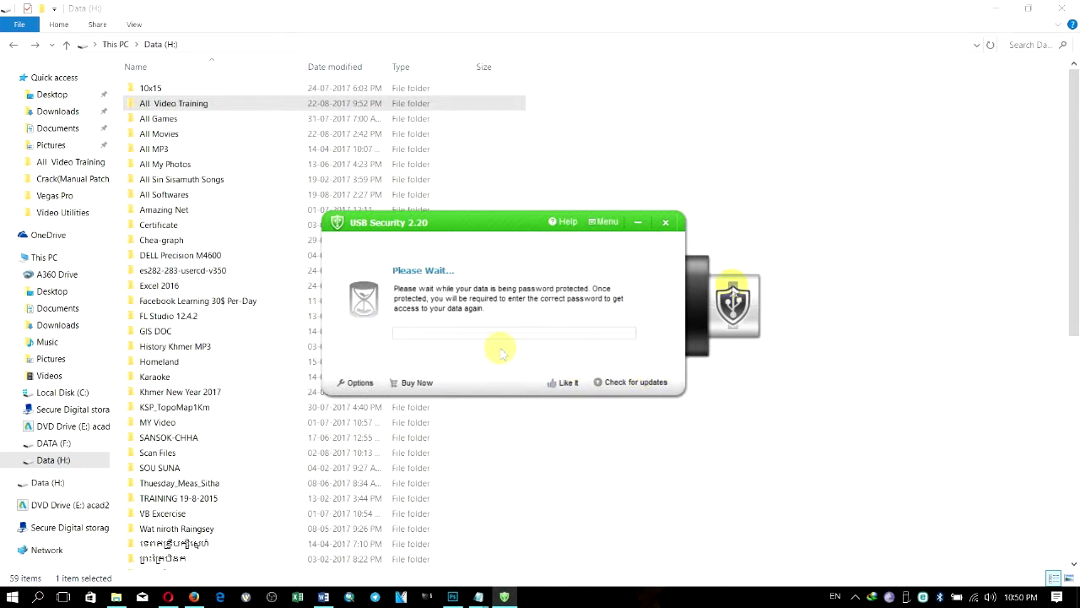
{"action": "left_click", "coordinate": [637, 222]}
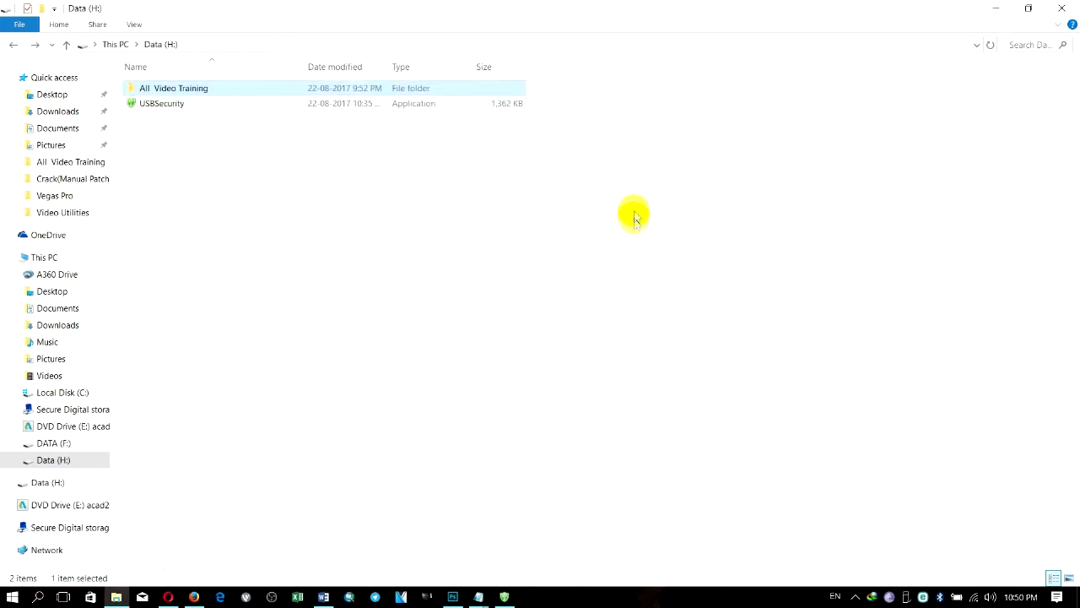
Step: Refresh Data (H:), close Explorer, and exit USB Security after its protection confirmation
{"action": "right_click", "coordinate": [706, 163]}
{"action": "left_click", "coordinate": [742, 222]}
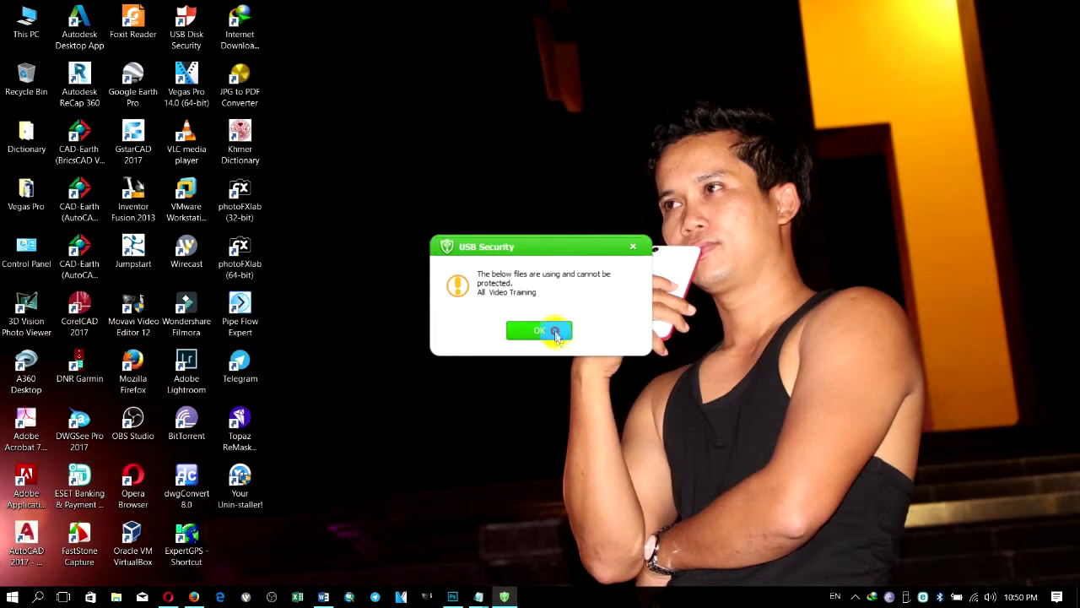
{"action": "left_click", "coordinate": [550, 328]}
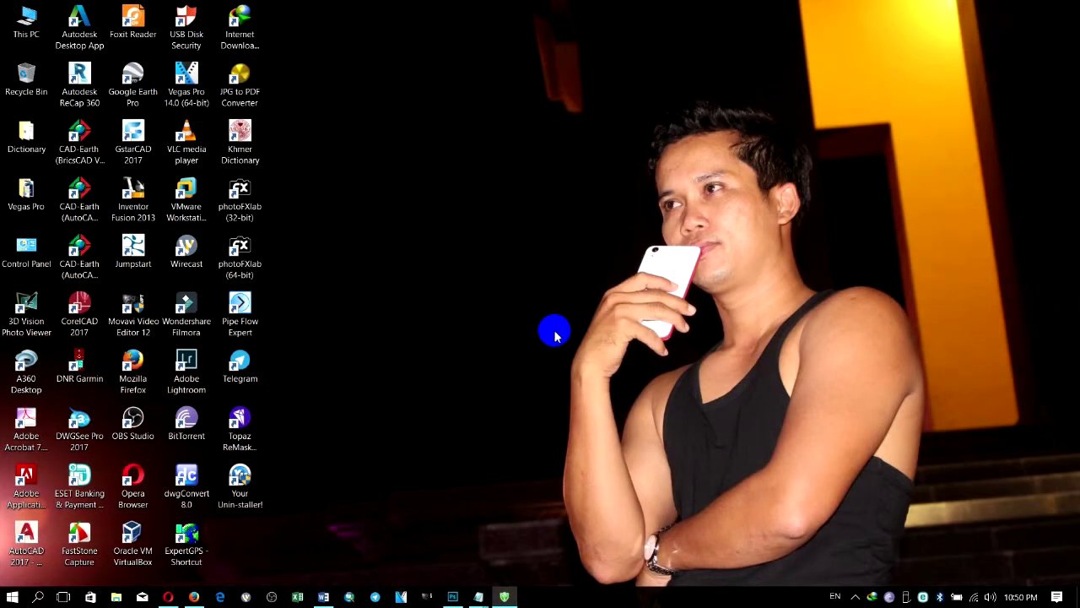
{"action": "left_click", "coordinate": [508, 597]}
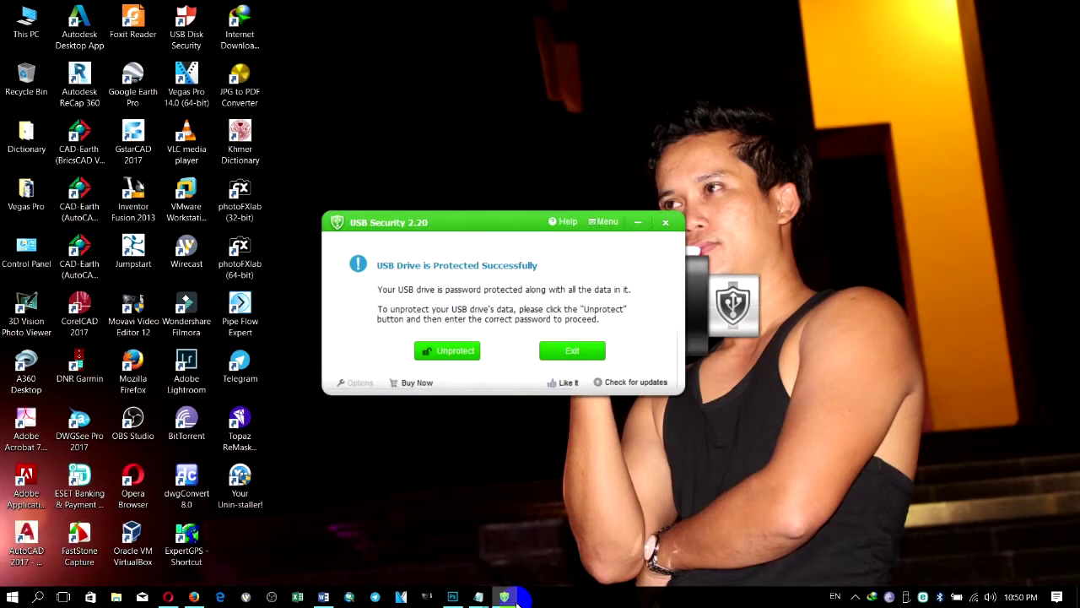
{"action": "left_click", "coordinate": [597, 353]}
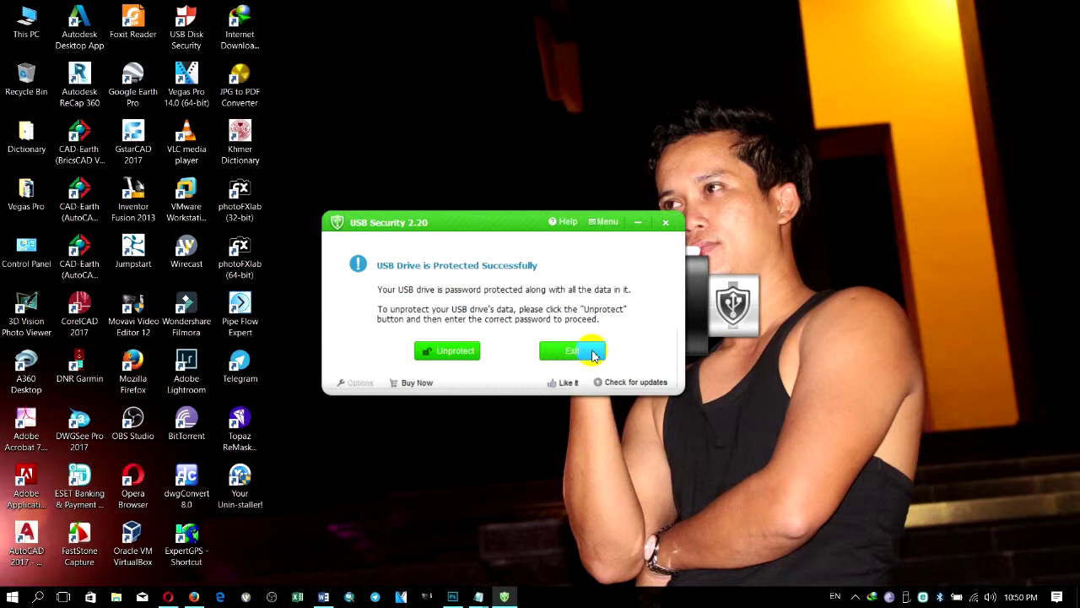
{"action": "left_click", "coordinate": [593, 352]}
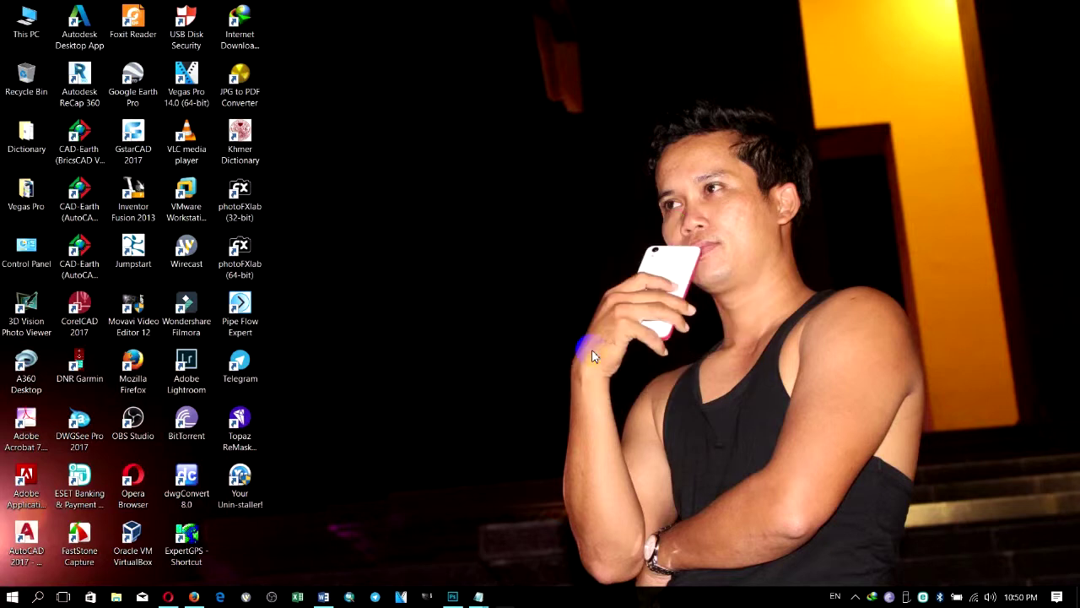